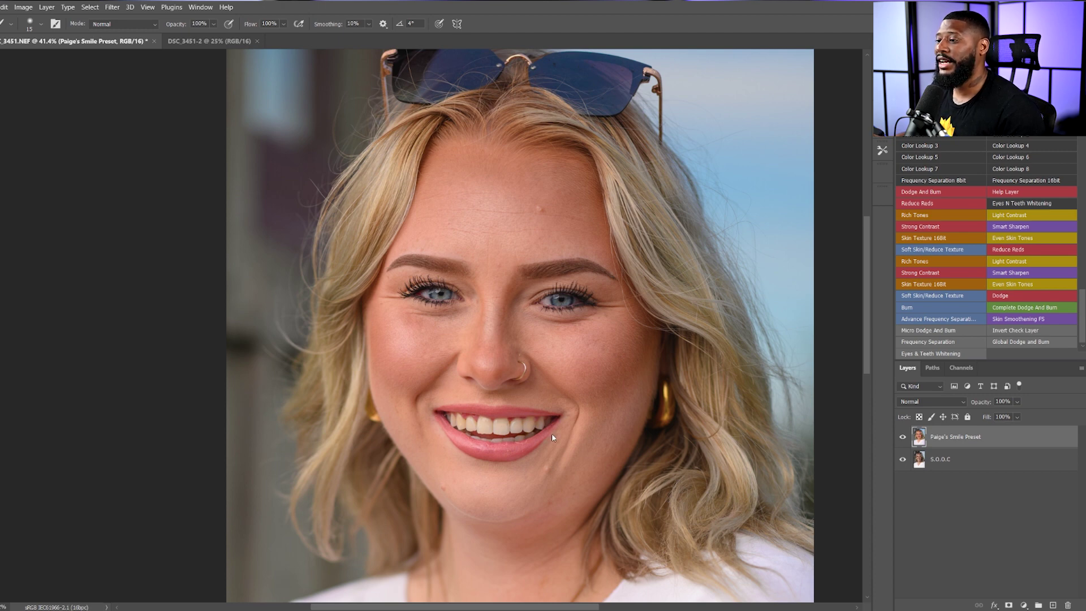
Pan the portrait and zoom out to about 31% so the full photo is visible
{"action": "left_click_drag", "start_coordinate": [538, 378], "coordinate": [496, 311]}
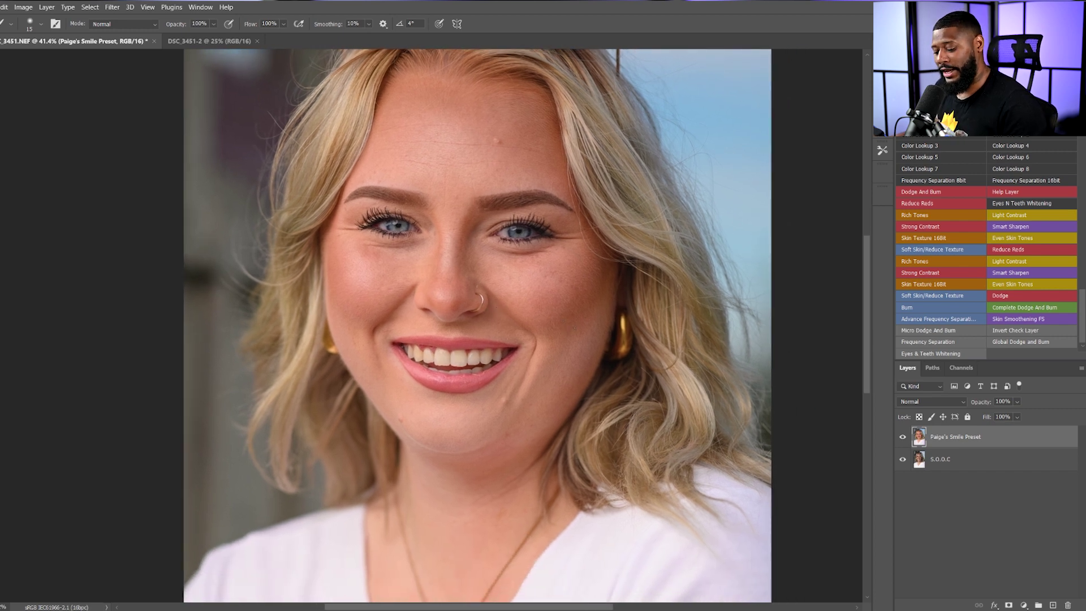
{"action": "scroll", "coordinate": [550, 317], "scroll_direction": "down", "scroll_amount": 2}
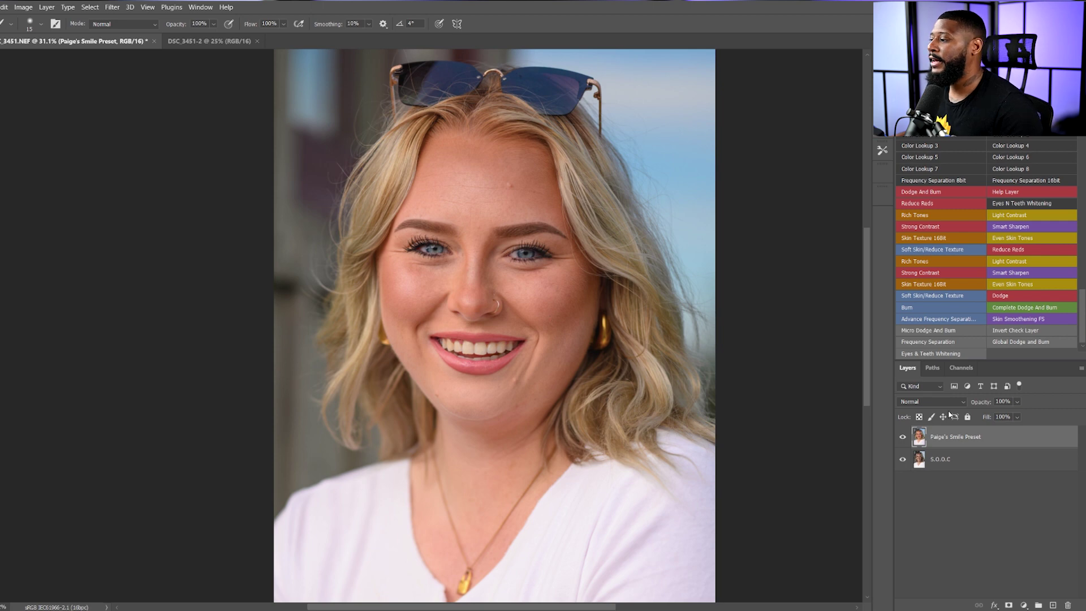
Toggle the Paige's Smile Preset layer off and on to compare, then zoom to about 60% on the face
{"action": "left_click", "coordinate": [904, 438]}
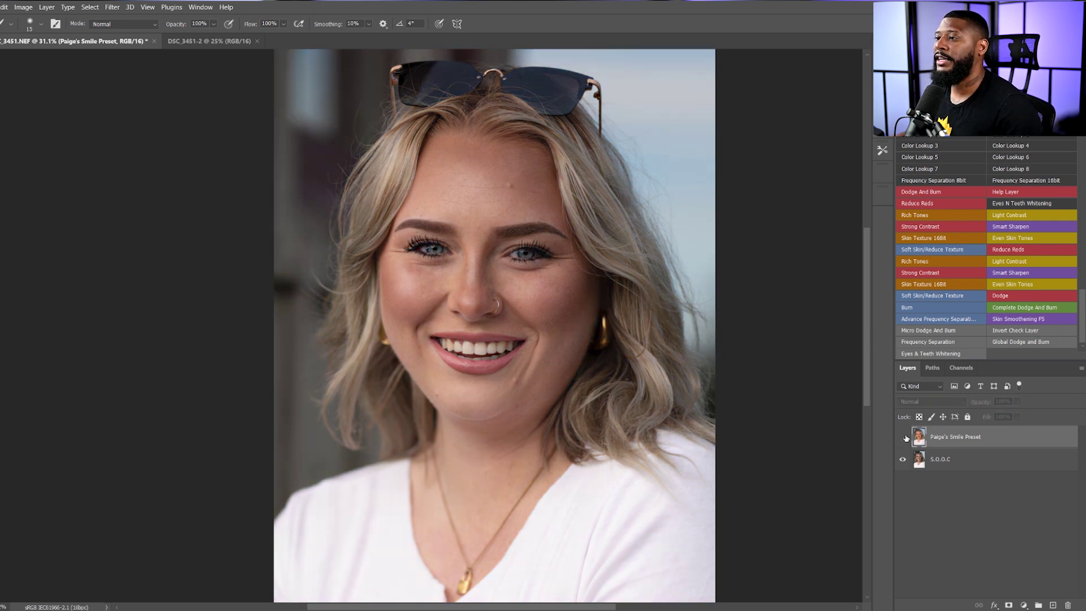
{"action": "left_click", "coordinate": [904, 439]}
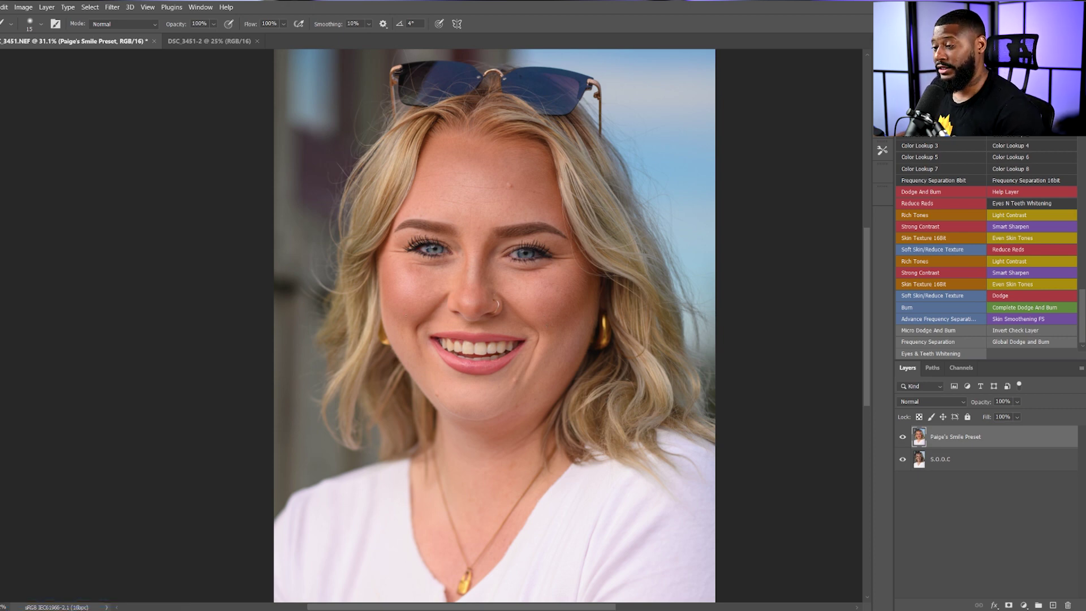
{"action": "scroll", "coordinate": [416, 308], "scroll_direction": "up", "scroll_amount": 4}
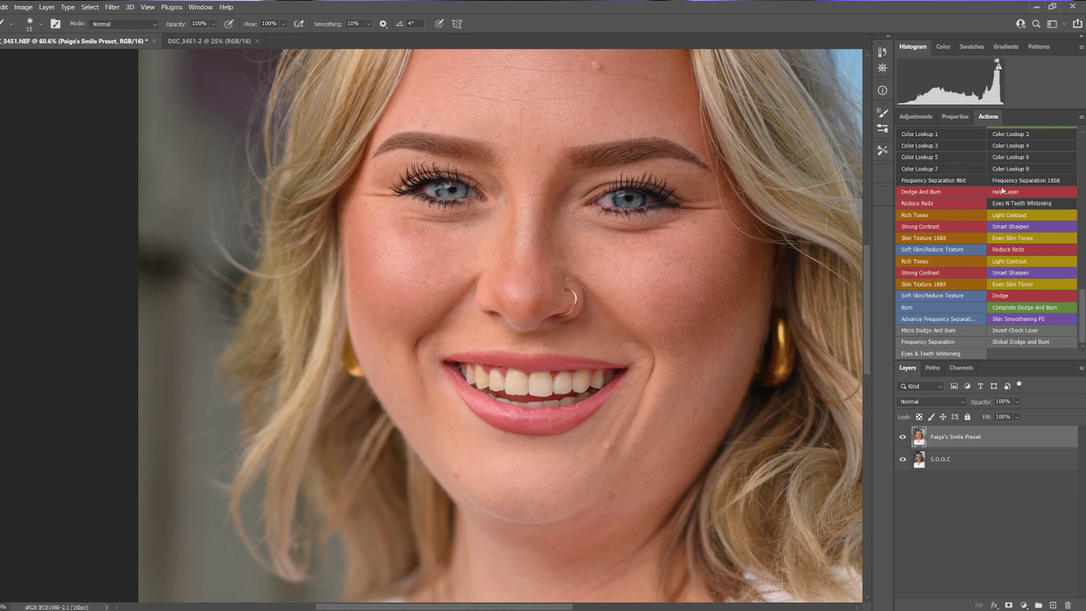
Switch the Actions panel to list view and back to Button Mode
{"action": "left_click", "coordinate": [1081, 117]}
{"action": "left_click", "coordinate": [1017, 123]}
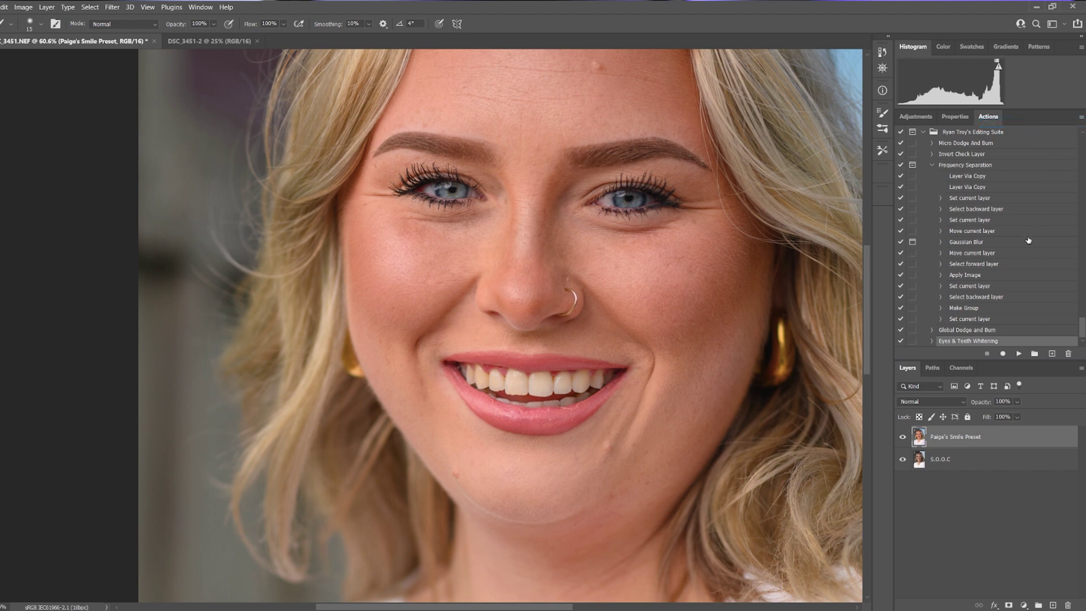
{"action": "left_click", "coordinate": [1080, 119]}
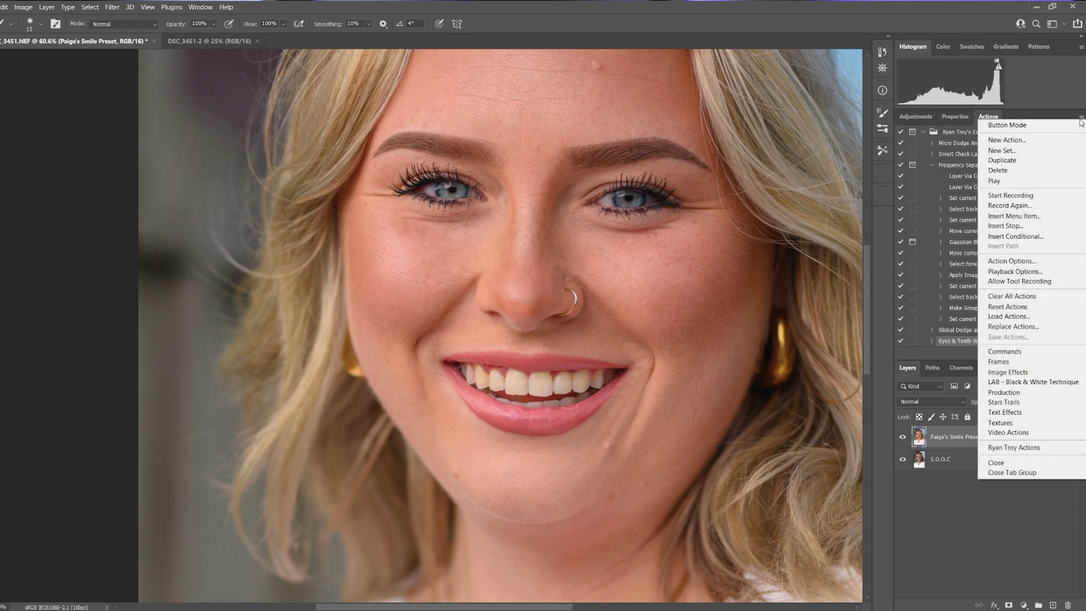
{"action": "left_click", "coordinate": [1027, 130]}
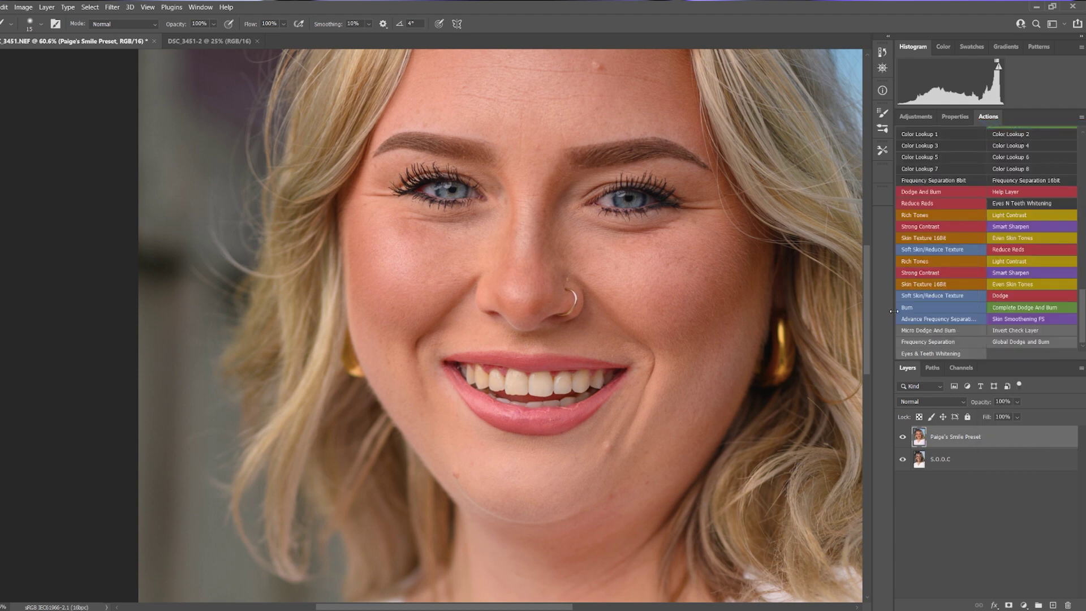
Reopen Actions from the Window menu as a floating panel and run Eyes & Teeth Whitening
{"action": "left_click", "coordinate": [147, 7]}
{"action": "mouse_move", "coordinate": [199, 8]}
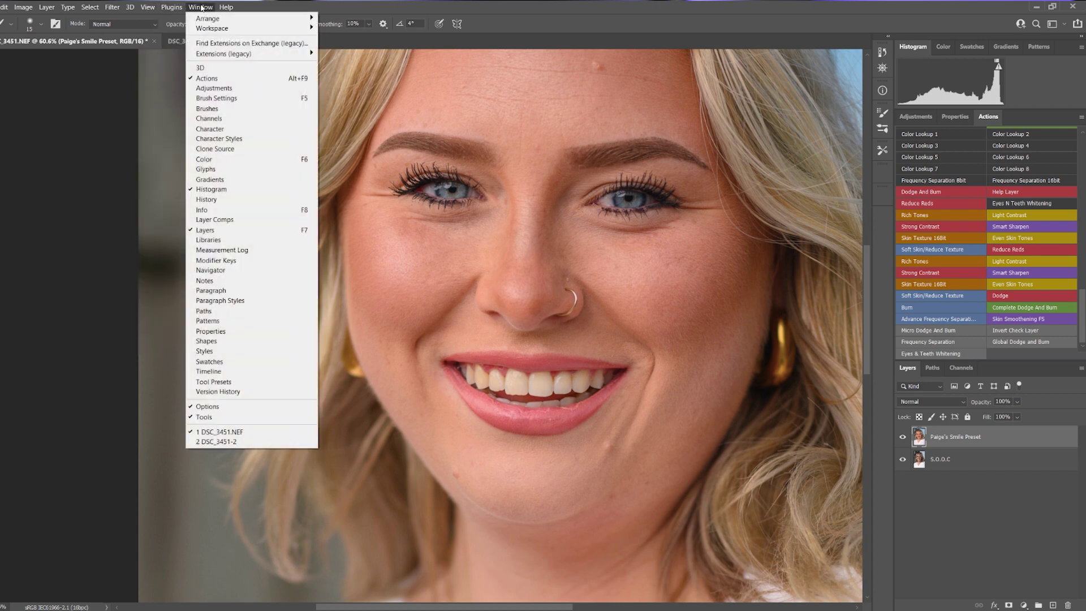
{"action": "left_click", "coordinate": [214, 80]}
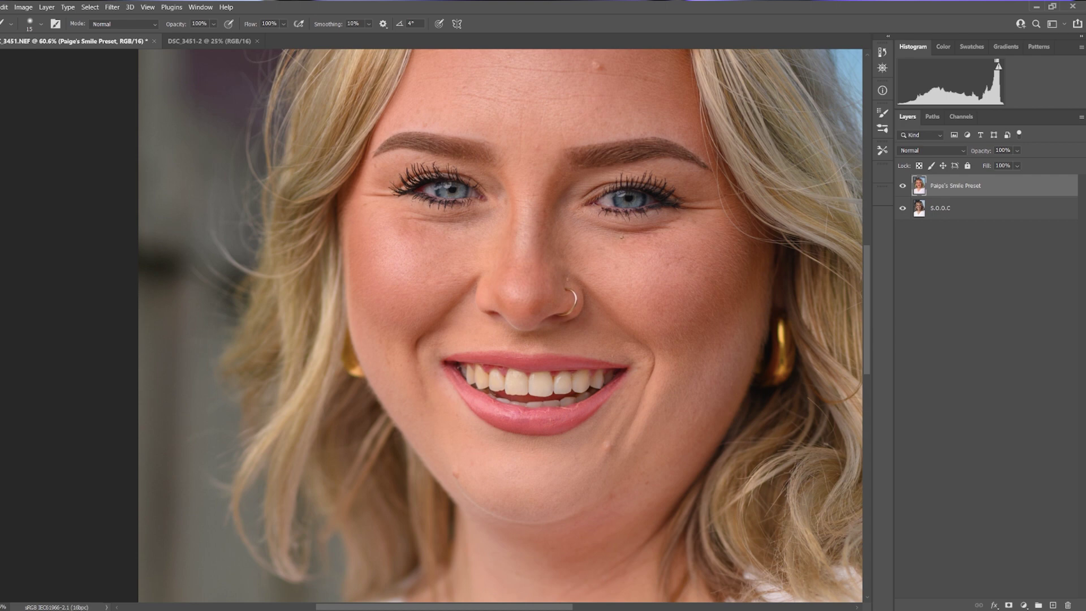
{"action": "left_click", "coordinate": [200, 7]}
{"action": "left_click", "coordinate": [212, 78]}
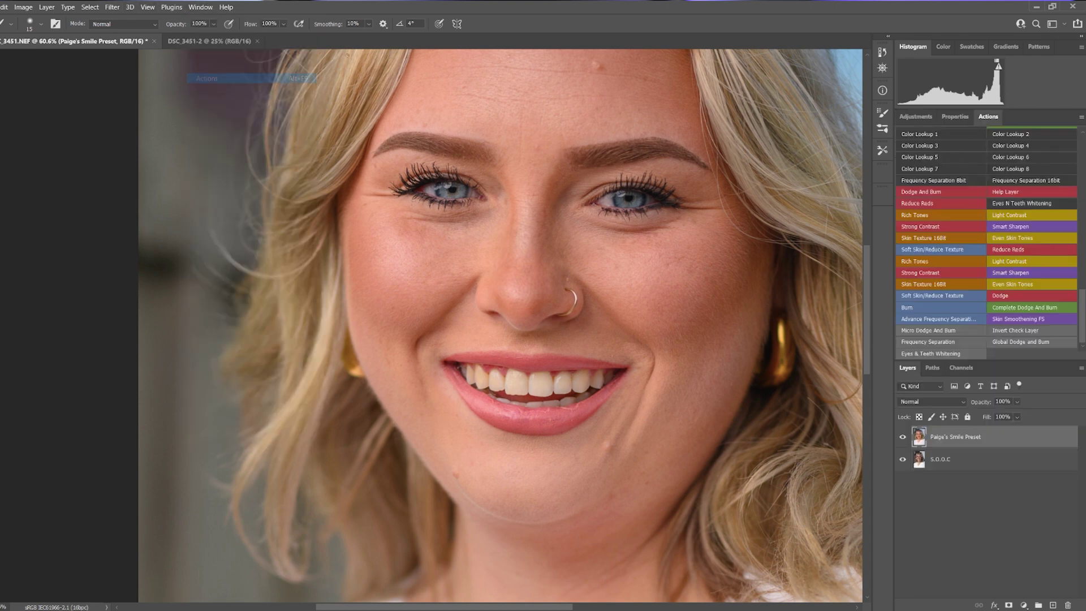
{"action": "left_click_drag", "start_coordinate": [996, 117], "coordinate": [962, 119]}
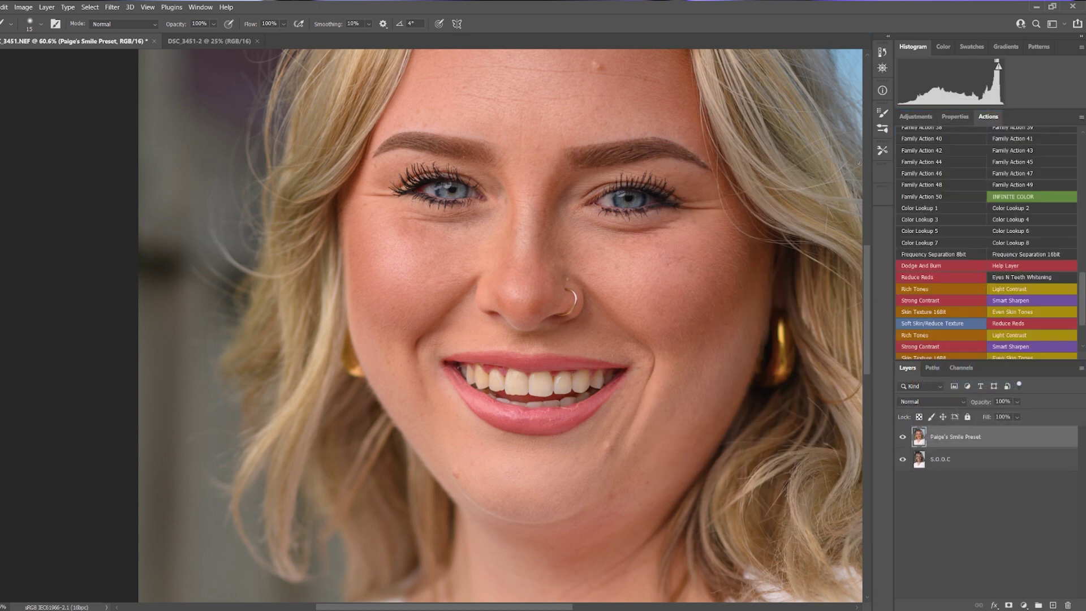
{"action": "scroll", "coordinate": [1035, 287], "scroll_direction": "down", "scroll_amount": 5}
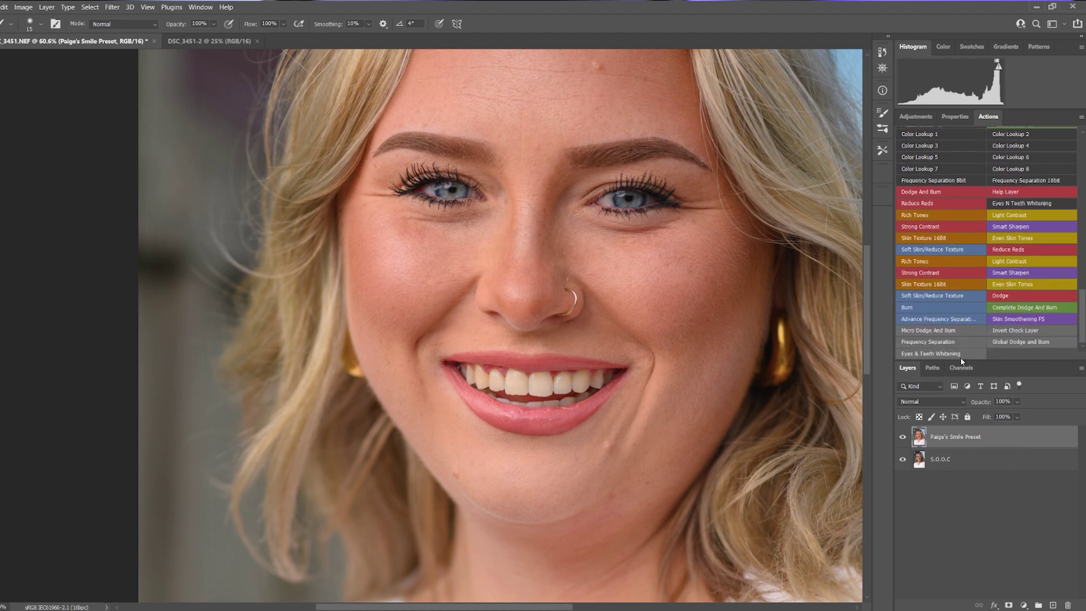
{"action": "left_click", "coordinate": [931, 354]}
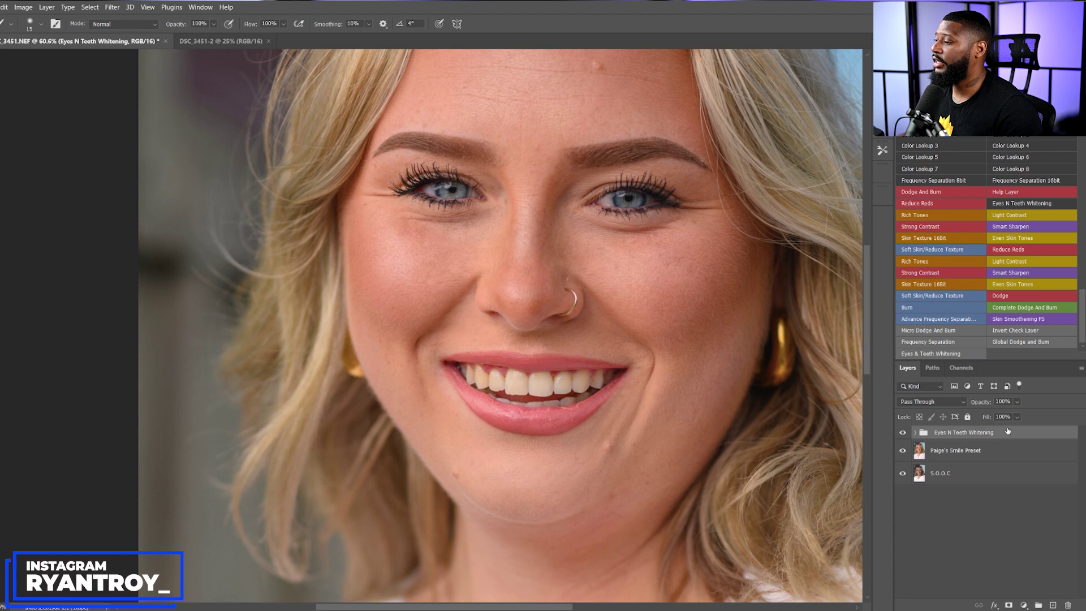
Expand the whitening group, target the Photo Filter 1 mask and check the brush's 14% hardness
{"action": "left_click", "coordinate": [915, 433]}
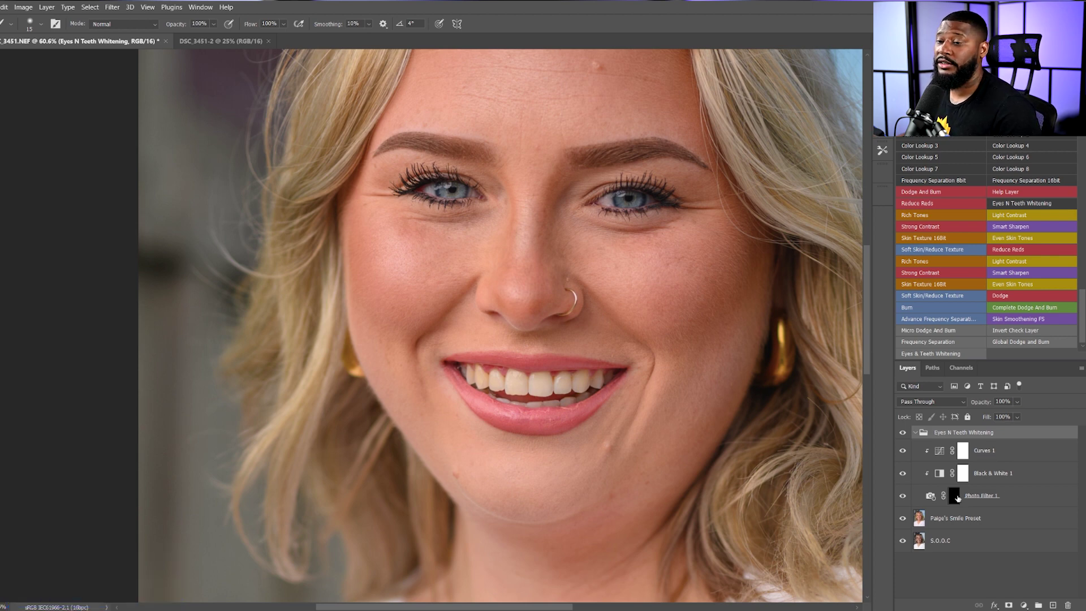
{"action": "left_click", "coordinate": [952, 497]}
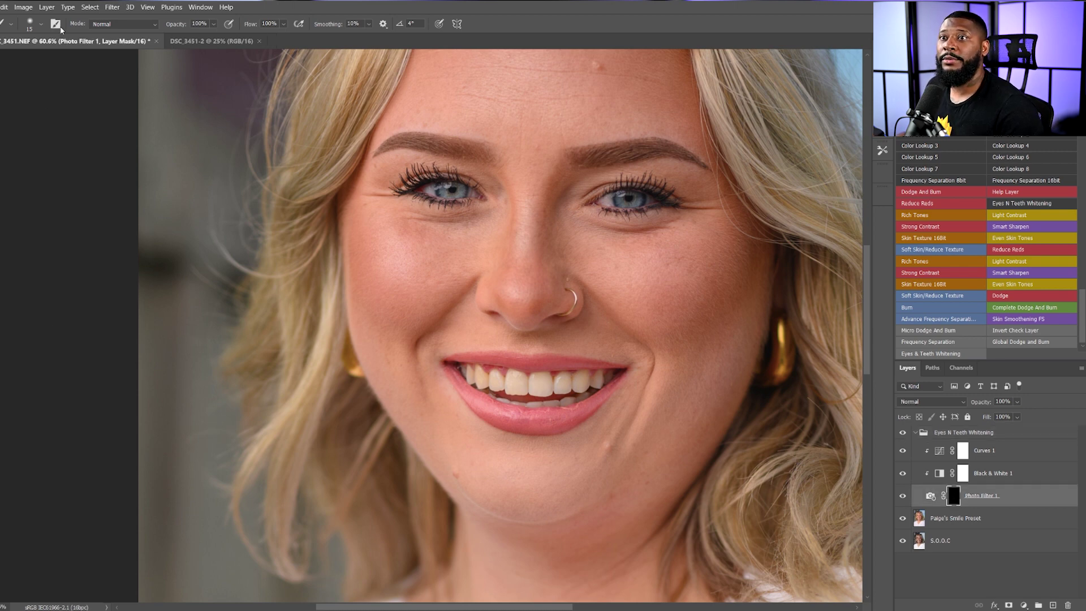
{"action": "left_click", "coordinate": [40, 25]}
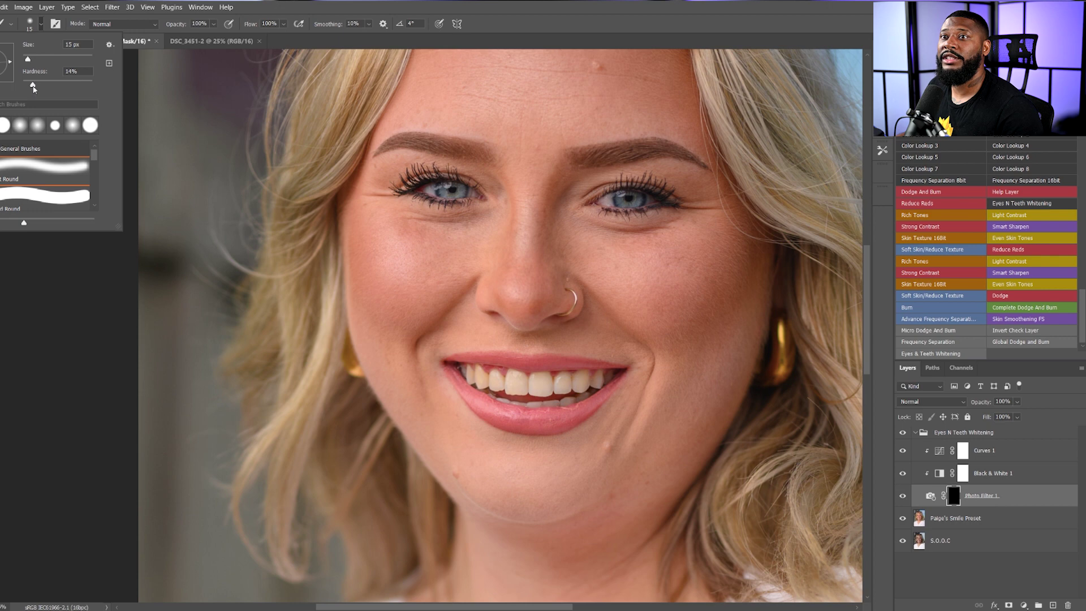
{"action": "left_click", "coordinate": [41, 24]}
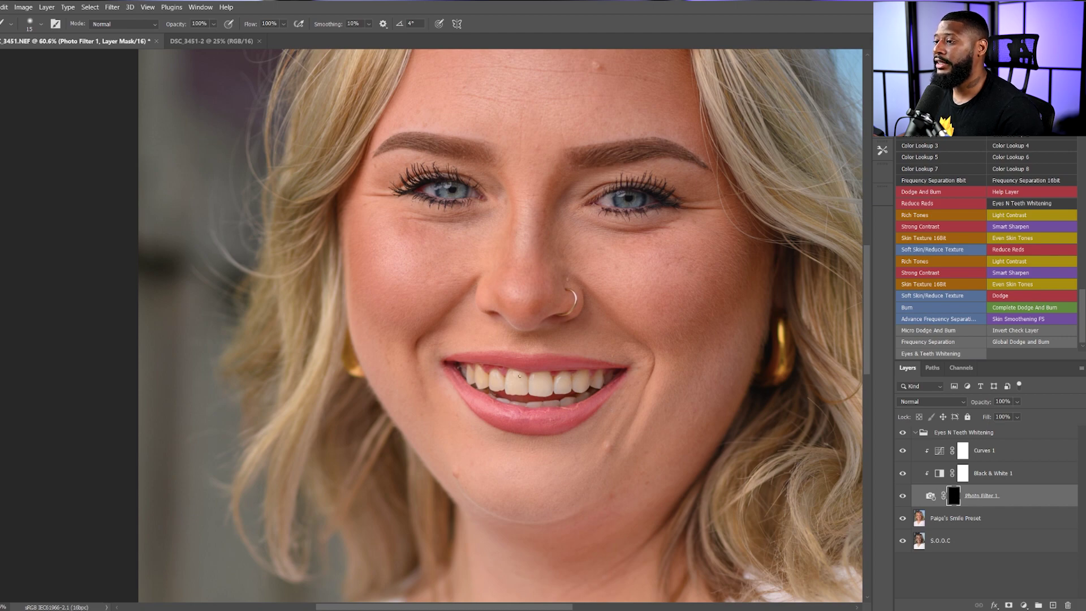
Zoom in on the mouth, centre the teeth and enlarge the brush
{"action": "scroll", "coordinate": [552, 417], "scroll_direction": "up", "scroll_amount": 5}
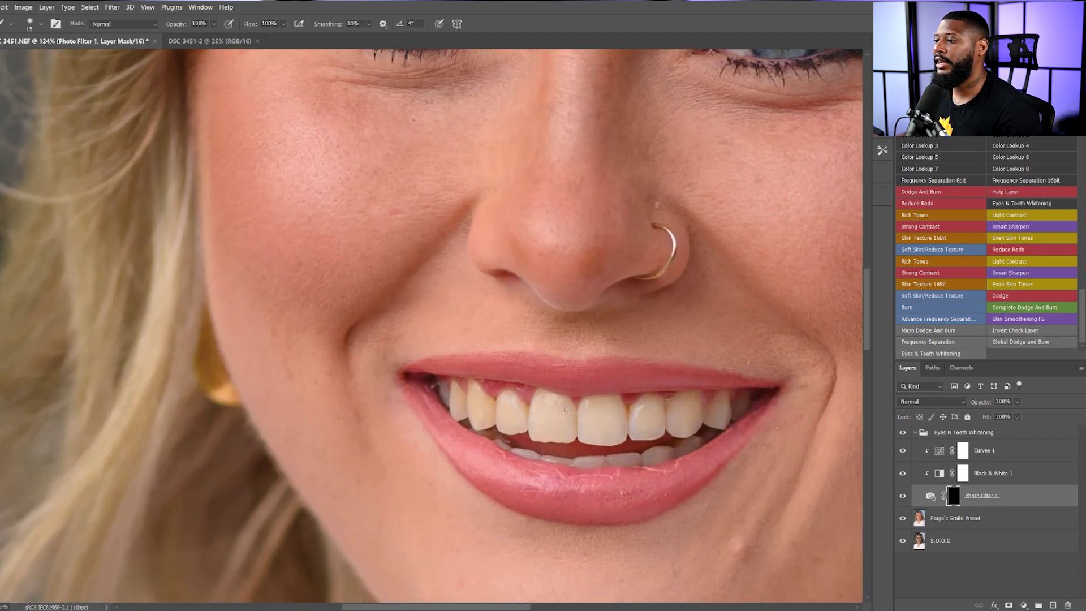
{"action": "left_click_drag", "start_coordinate": [571, 414], "coordinate": [478, 347]}
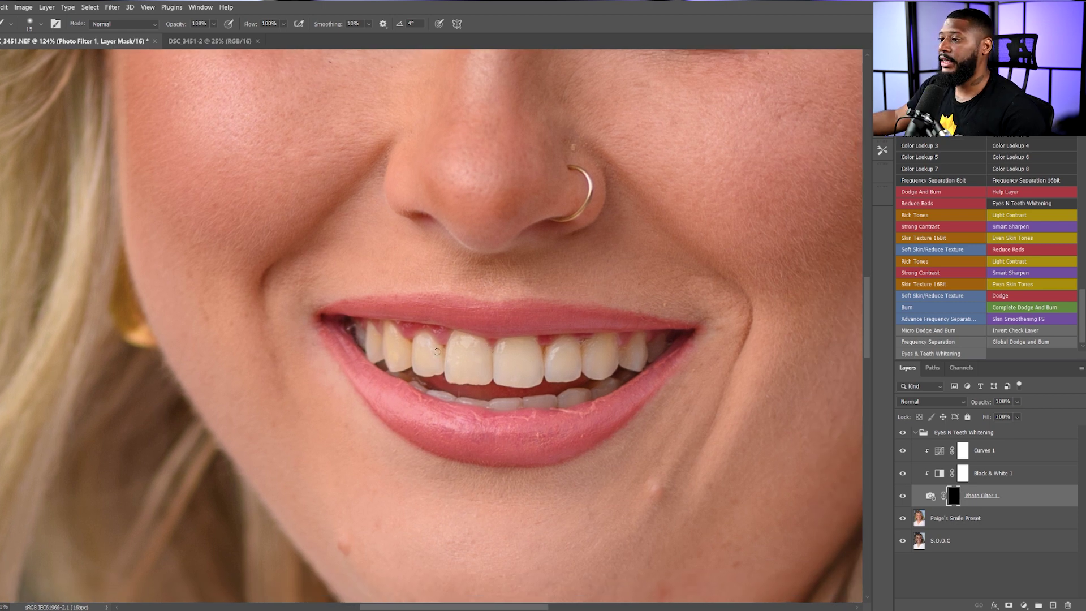
{"action": "key", "text": "bracketright"}
{"action": "key", "text": "bracketright"}
{"action": "key", "text": "bracketright"}
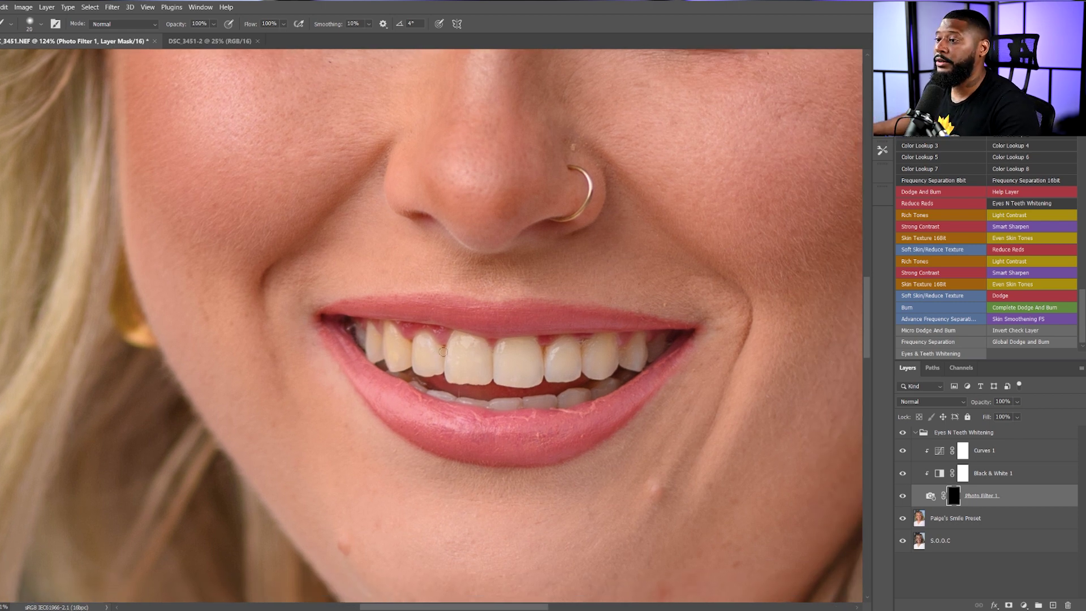
Paint white over the front, upper and lower teeth in the Photo Filter 1 mask, checking coverage with the red overlay
{"action": "mouse_move", "coordinate": [459, 348]}
{"action": "left_mouse_down"}
{"action": "mouse_move", "coordinate": [457, 357]}
{"action": "mouse_move", "coordinate": [452, 340]}
{"action": "mouse_move", "coordinate": [474, 342]}
{"action": "mouse_move", "coordinate": [482, 363]}
{"action": "mouse_move", "coordinate": [479, 346]}
{"action": "mouse_move", "coordinate": [483, 376]}
{"action": "mouse_move", "coordinate": [455, 375]}
{"action": "mouse_move", "coordinate": [451, 366]}
{"action": "mouse_move", "coordinate": [467, 362]}
{"action": "mouse_move", "coordinate": [478, 363]}
{"action": "mouse_move", "coordinate": [471, 374]}
{"action": "mouse_move", "coordinate": [456, 376]}
{"action": "mouse_move", "coordinate": [451, 359]}
{"action": "mouse_move", "coordinate": [451, 374]}
{"action": "mouse_move", "coordinate": [490, 362]}
{"action": "mouse_move", "coordinate": [480, 349]}
{"action": "mouse_move", "coordinate": [498, 361]}
{"action": "mouse_move", "coordinate": [518, 343]}
{"action": "mouse_move", "coordinate": [534, 362]}
{"action": "mouse_move", "coordinate": [523, 343]}
{"action": "mouse_move", "coordinate": [536, 374]}
{"action": "mouse_move", "coordinate": [501, 375]}
{"action": "mouse_move", "coordinate": [519, 376]}
{"action": "mouse_move", "coordinate": [509, 357]}
{"action": "mouse_move", "coordinate": [521, 363]}
{"action": "mouse_move", "coordinate": [502, 366]}
{"action": "mouse_move", "coordinate": [576, 373]}
{"action": "mouse_move", "coordinate": [577, 356]}
{"action": "mouse_move", "coordinate": [559, 348]}
{"action": "mouse_move", "coordinate": [551, 355]}
{"action": "mouse_move", "coordinate": [565, 362]}
{"action": "mouse_move", "coordinate": [537, 357]}
{"action": "left_mouse_up"}
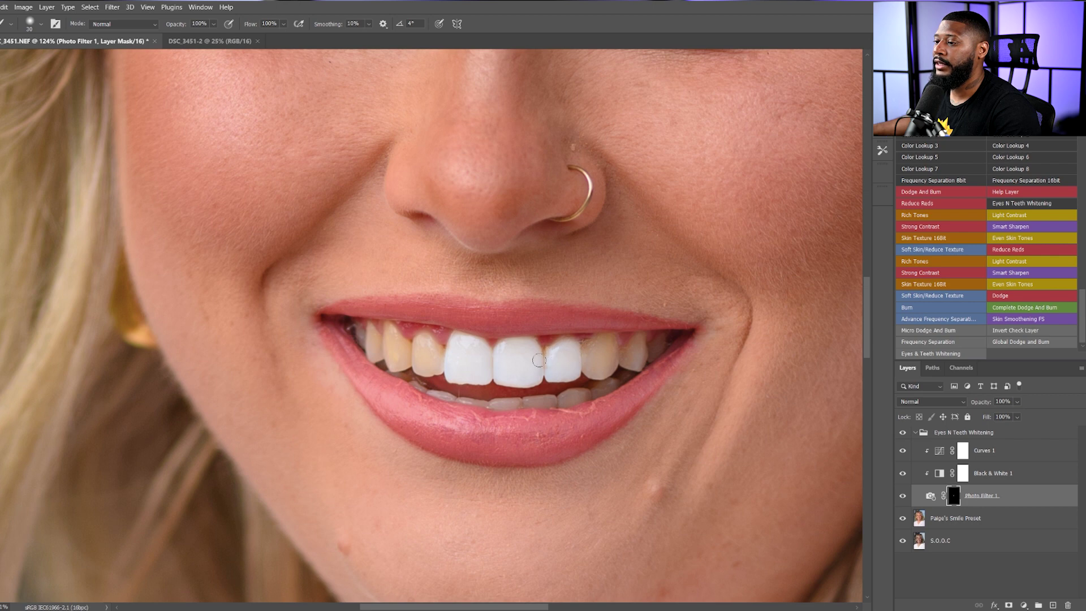
{"action": "mouse_move", "coordinate": [426, 357]}
{"action": "left_mouse_down"}
{"action": "mouse_move", "coordinate": [421, 348]}
{"action": "mouse_move", "coordinate": [433, 369]}
{"action": "mouse_move", "coordinate": [428, 345]}
{"action": "mouse_move", "coordinate": [432, 363]}
{"action": "mouse_move", "coordinate": [396, 362]}
{"action": "mouse_move", "coordinate": [391, 337]}
{"action": "mouse_move", "coordinate": [399, 348]}
{"action": "mouse_move", "coordinate": [379, 353]}
{"action": "mouse_move", "coordinate": [373, 334]}
{"action": "left_mouse_up"}
{"action": "mouse_move", "coordinate": [600, 367]}
{"action": "left_mouse_down"}
{"action": "mouse_move", "coordinate": [598, 341]}
{"action": "mouse_move", "coordinate": [611, 344]}
{"action": "mouse_move", "coordinate": [608, 365]}
{"action": "mouse_move", "coordinate": [607, 350]}
{"action": "mouse_move", "coordinate": [652, 350]}
{"action": "left_mouse_up"}
{"action": "mouse_move", "coordinate": [615, 382]}
{"action": "left_mouse_down"}
{"action": "mouse_move", "coordinate": [573, 399]}
{"action": "mouse_move", "coordinate": [585, 395]}
{"action": "mouse_move", "coordinate": [501, 402]}
{"action": "mouse_move", "coordinate": [519, 396]}
{"action": "mouse_move", "coordinate": [473, 400]}
{"action": "mouse_move", "coordinate": [412, 382]}
{"action": "left_mouse_up"}
{"action": "key", "text": "backslash"}
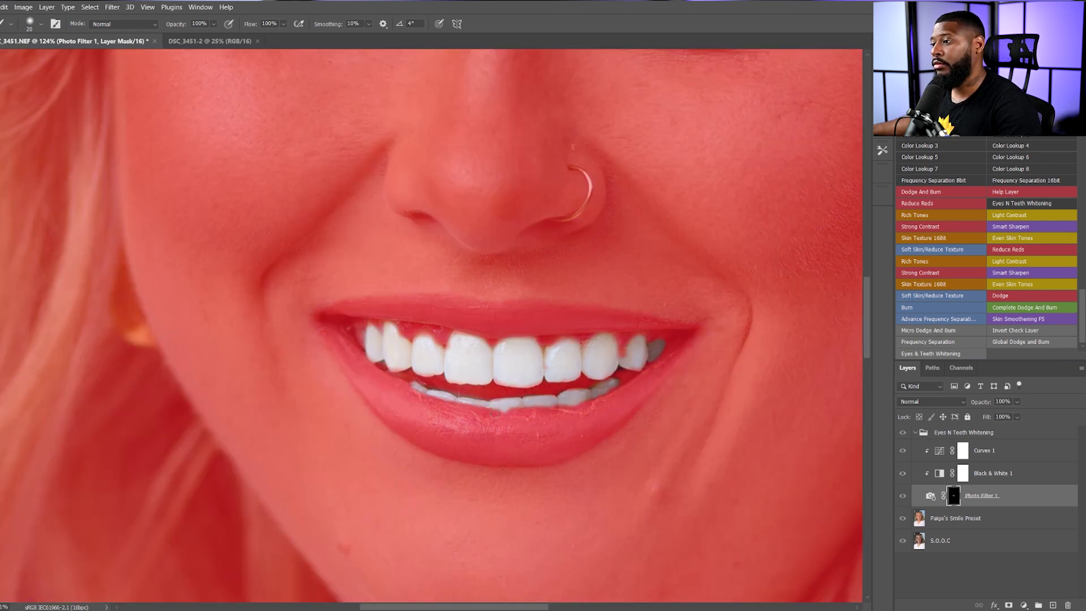
{"action": "key", "text": "backslash"}
{"action": "key", "text": "backslash"}
{"action": "key", "text": "backslash"}
{"action": "key", "text": "backslash"}
{"action": "key", "text": "backslash"}
{"action": "key", "text": "backslash"}
{"action": "key", "text": "backslash"}
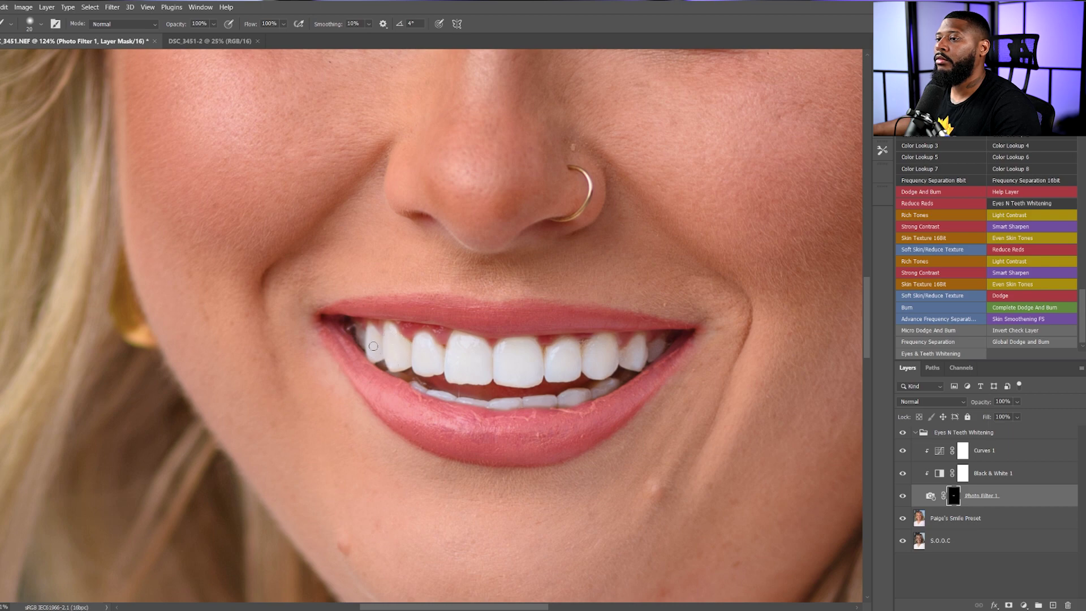
{"action": "key", "text": "backslash"}
{"action": "key", "text": "backslash"}
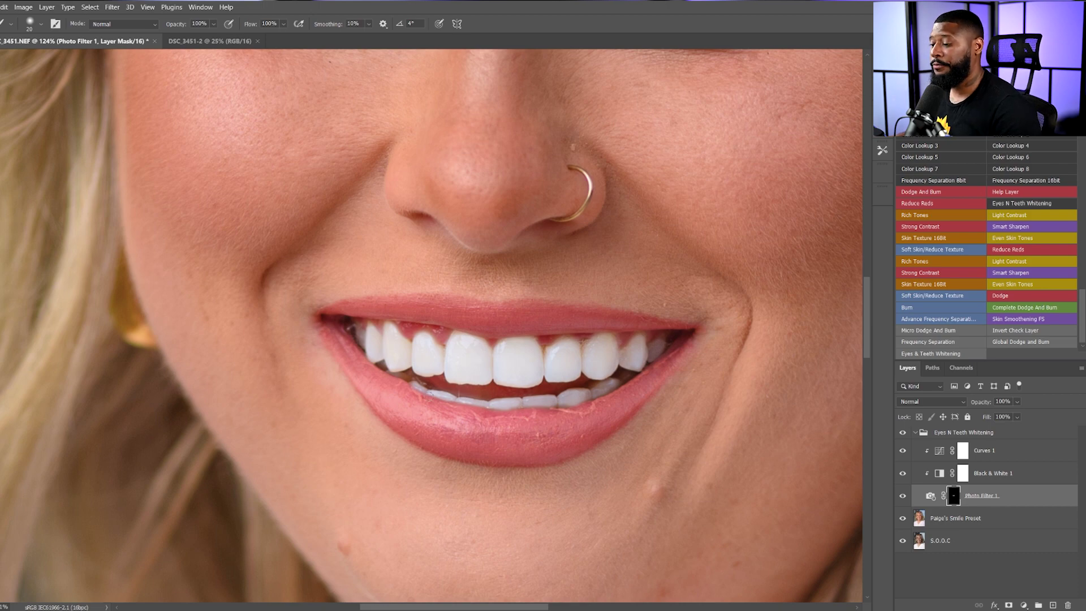
{"action": "scroll", "coordinate": [430, 377], "scroll_direction": "down", "scroll_amount": 5}
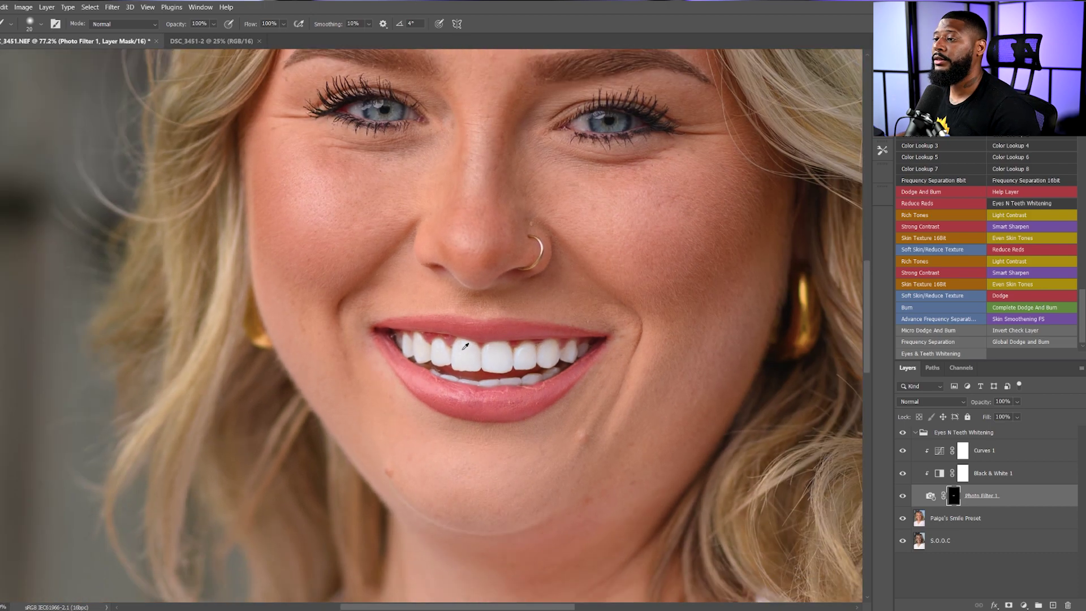
{"action": "scroll", "coordinate": [465, 346], "scroll_direction": "down", "scroll_amount": 2}
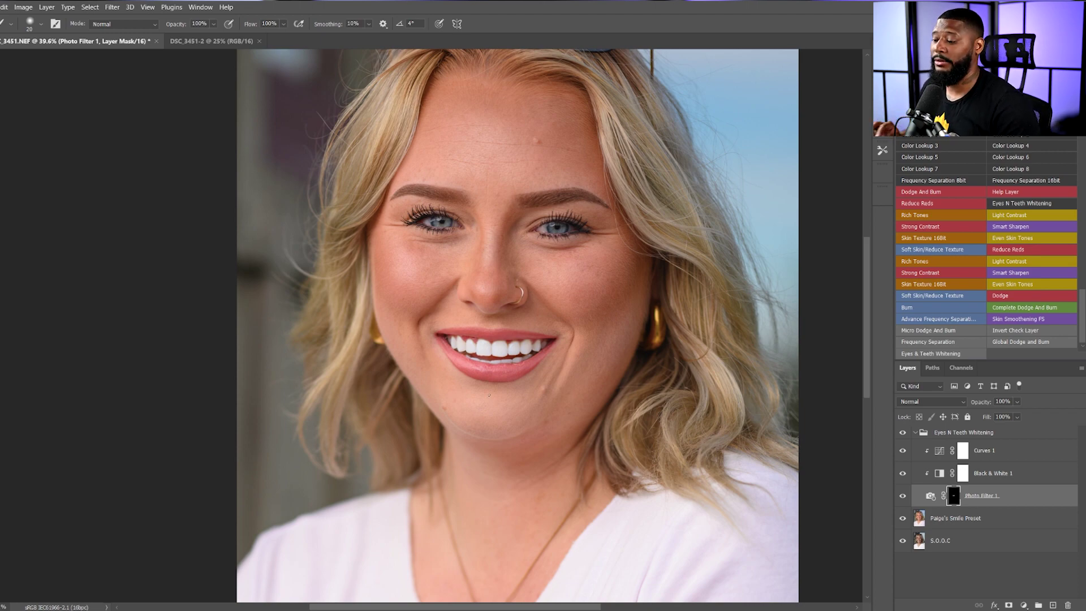
{"action": "scroll", "coordinate": [495, 233], "scroll_direction": "up", "scroll_amount": 10}
{"action": "scroll", "coordinate": [495, 234], "scroll_direction": "up", "scroll_amount": 3}
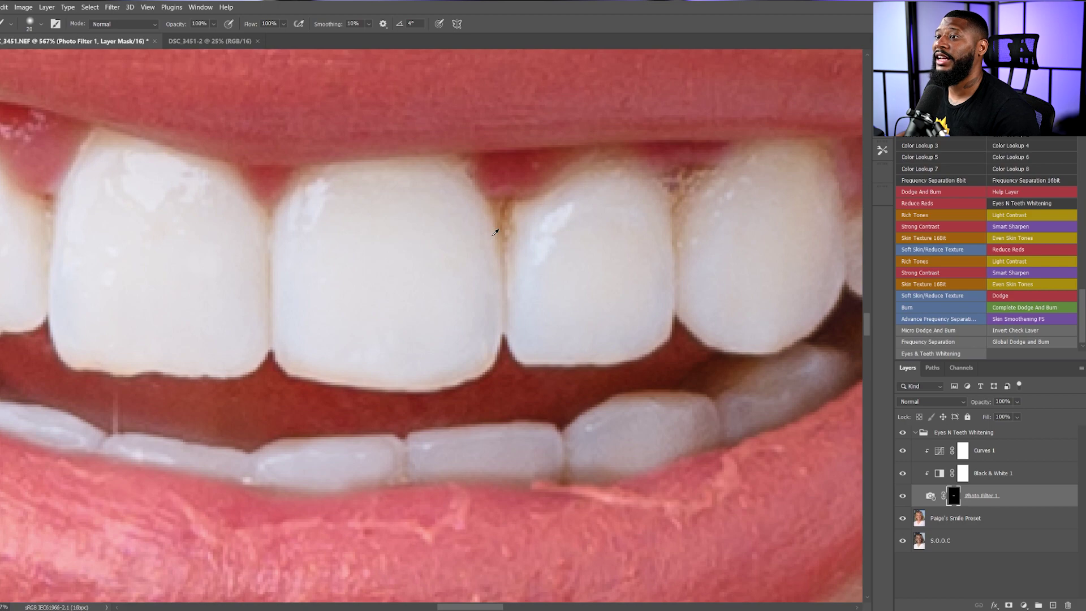
{"action": "scroll", "coordinate": [495, 231], "scroll_direction": "up", "scroll_amount": 1}
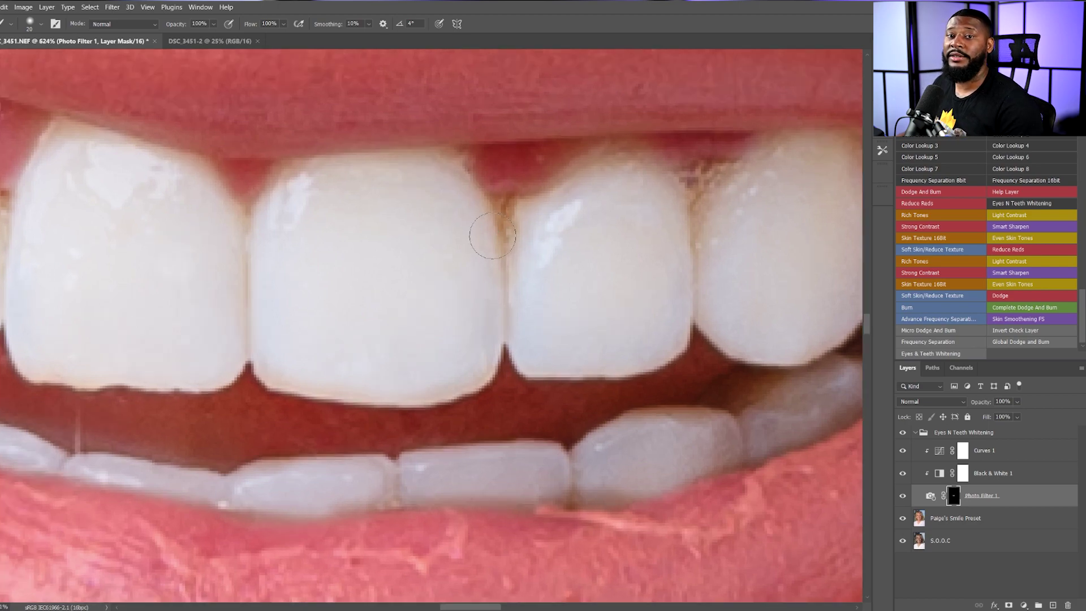
{"action": "scroll", "coordinate": [492, 234], "scroll_direction": "down", "scroll_amount": 9}
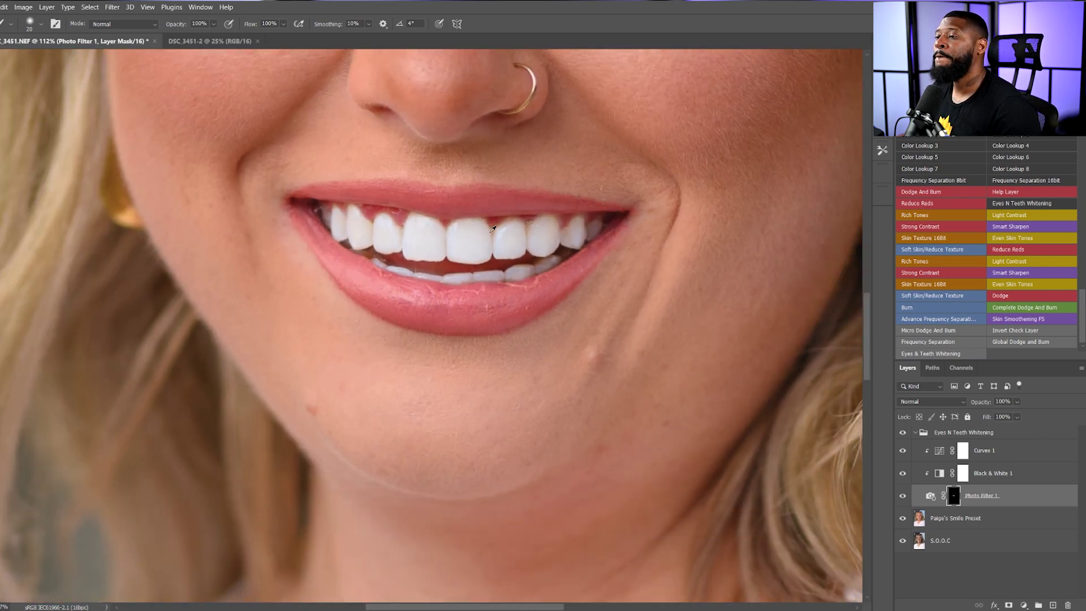
{"action": "scroll", "coordinate": [492, 229], "scroll_direction": "down", "scroll_amount": 3}
{"action": "scroll", "coordinate": [493, 226], "scroll_direction": "down", "scroll_amount": 3}
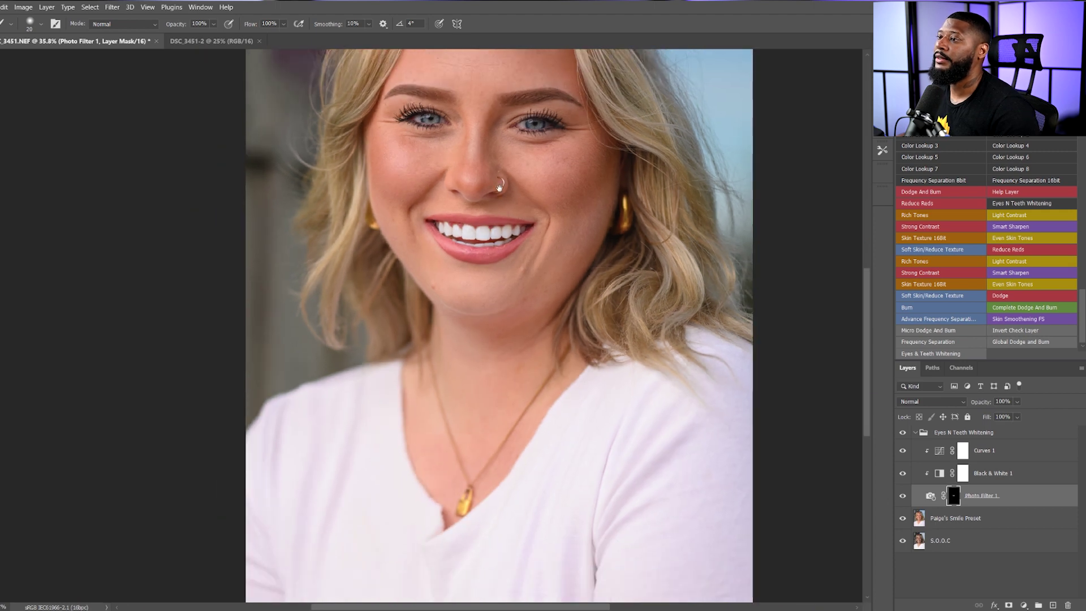
{"action": "scroll", "coordinate": [492, 226], "scroll_direction": "up", "scroll_amount": 4}
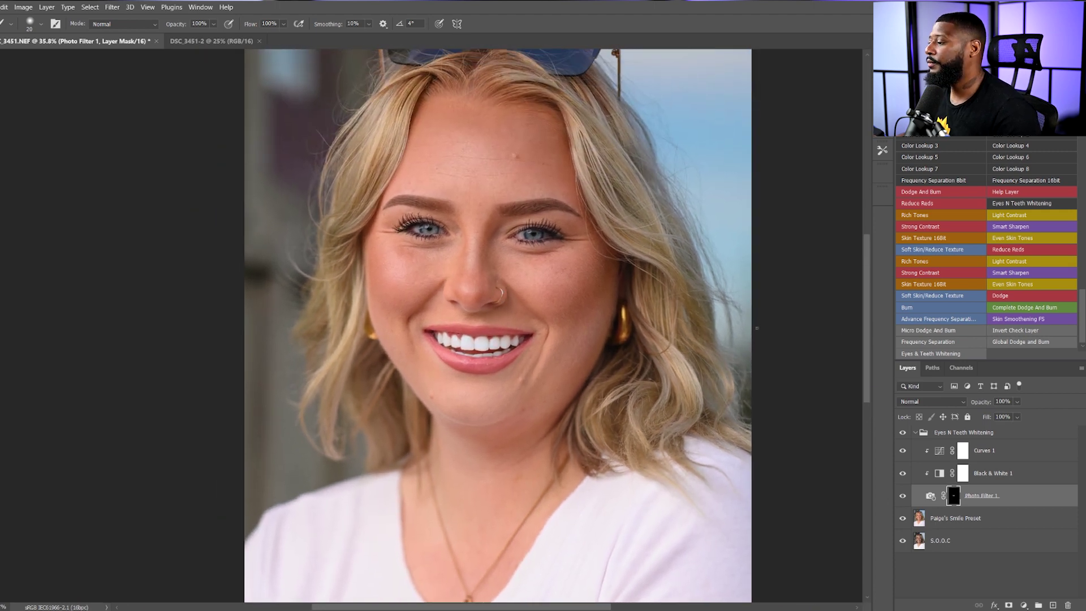
Collapse the Eyes N Teeth Whitening group and toggle its visibility to compare with the original teeth
{"action": "left_click", "coordinate": [915, 434]}
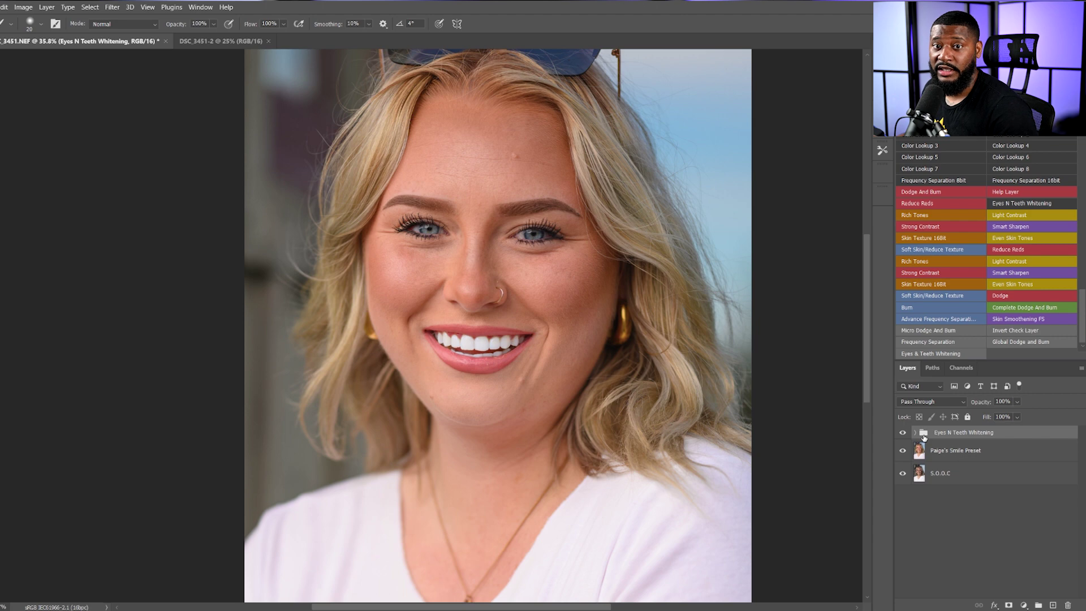
{"action": "left_click", "coordinate": [903, 434]}
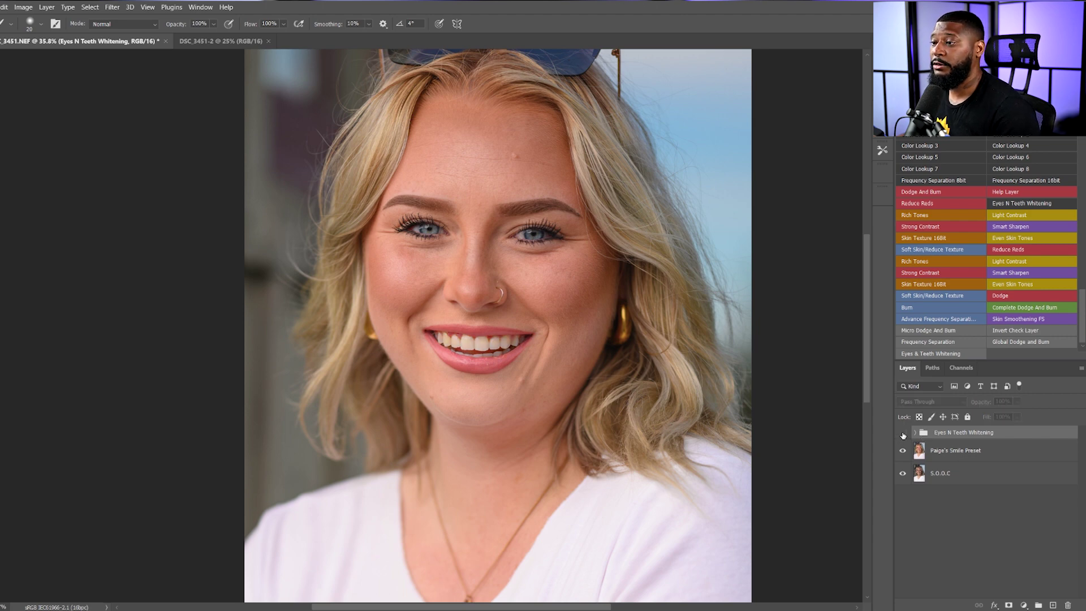
{"action": "left_click", "coordinate": [902, 433]}
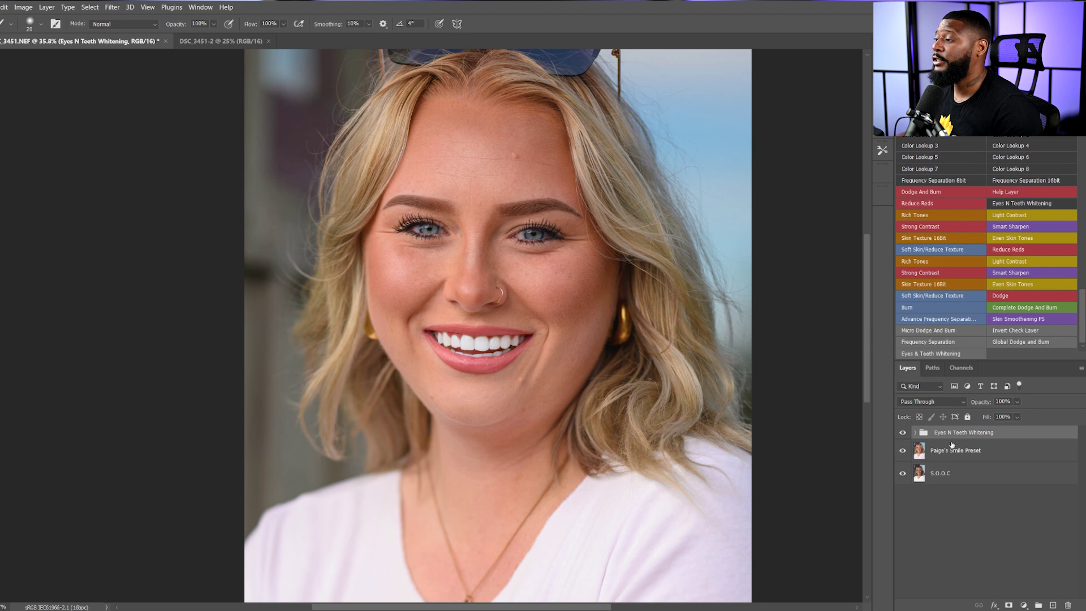
Drop the group's opacity to 0%, then raise it stepwise through 16% and 24% to 32%
{"action": "left_click_drag", "start_coordinate": [984, 402], "coordinate": [943, 418]}
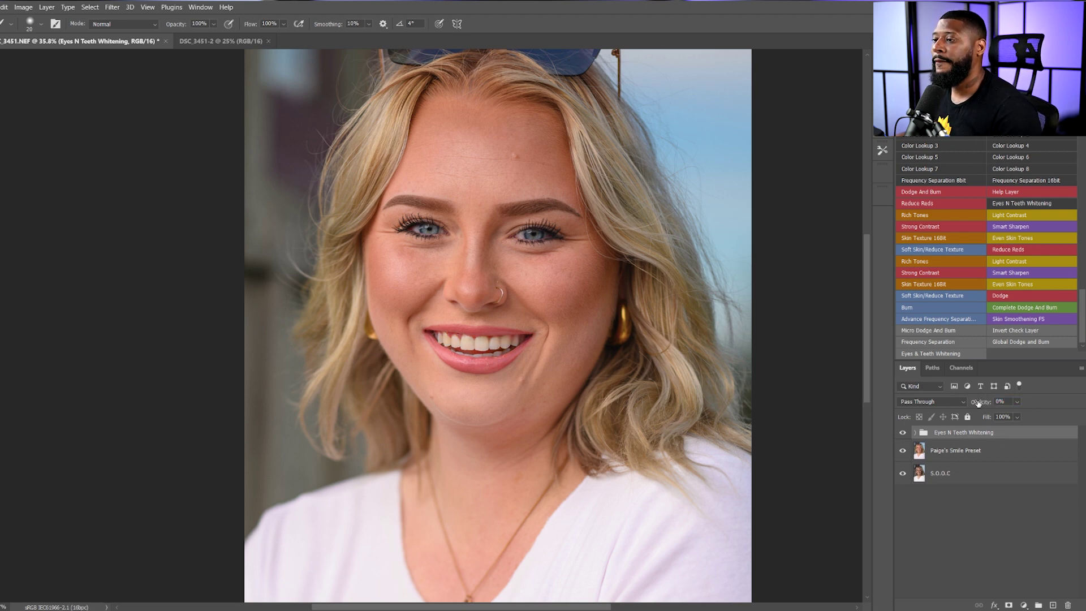
{"action": "left_click_drag", "start_coordinate": [977, 403], "coordinate": [983, 403]}
{"action": "key", "text": "Return"}
{"action": "left_click_drag", "start_coordinate": [980, 402], "coordinate": [982, 404]}
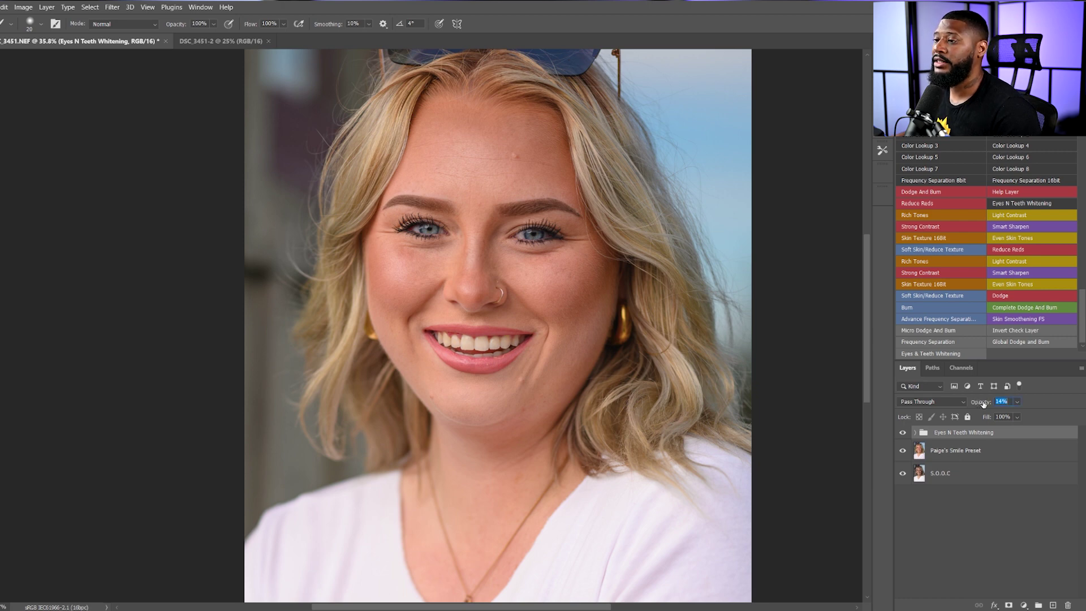
{"action": "key", "text": "Return"}
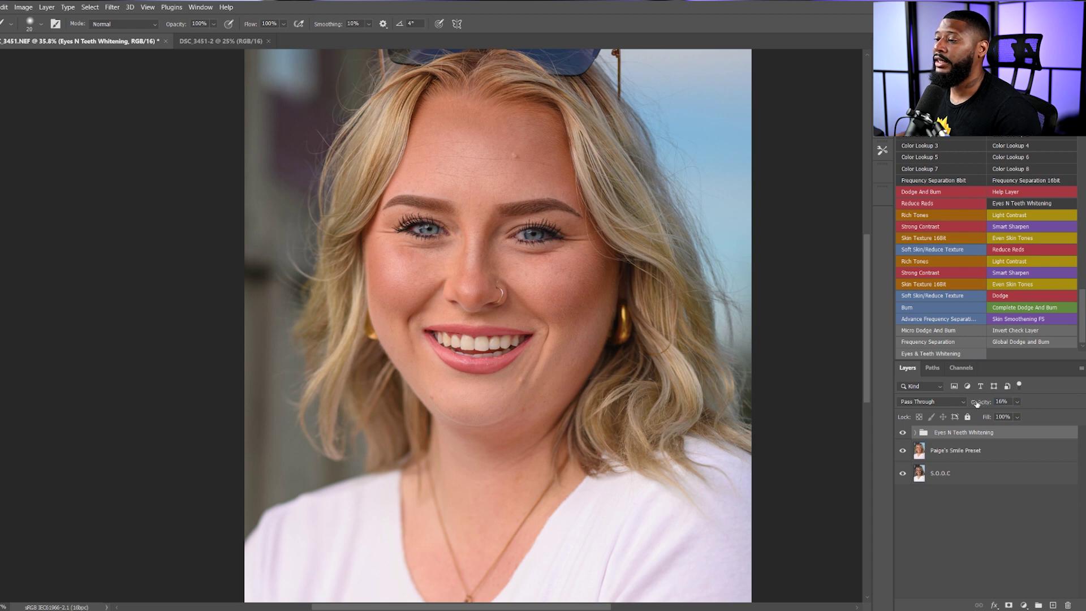
{"action": "left_click_drag", "start_coordinate": [974, 403], "coordinate": [975, 403]}
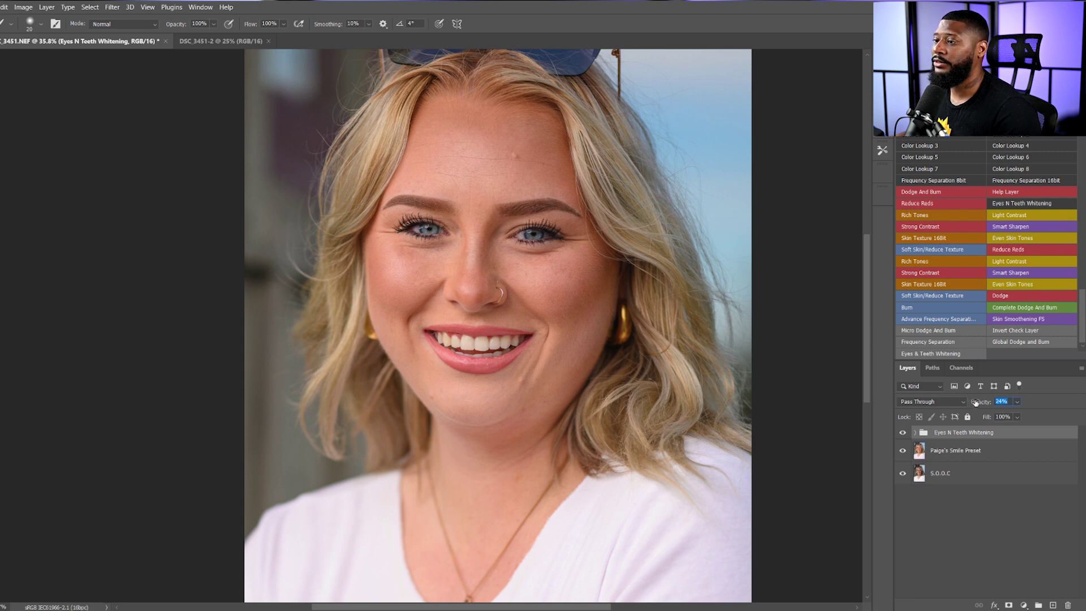
{"action": "key", "text": "Return"}
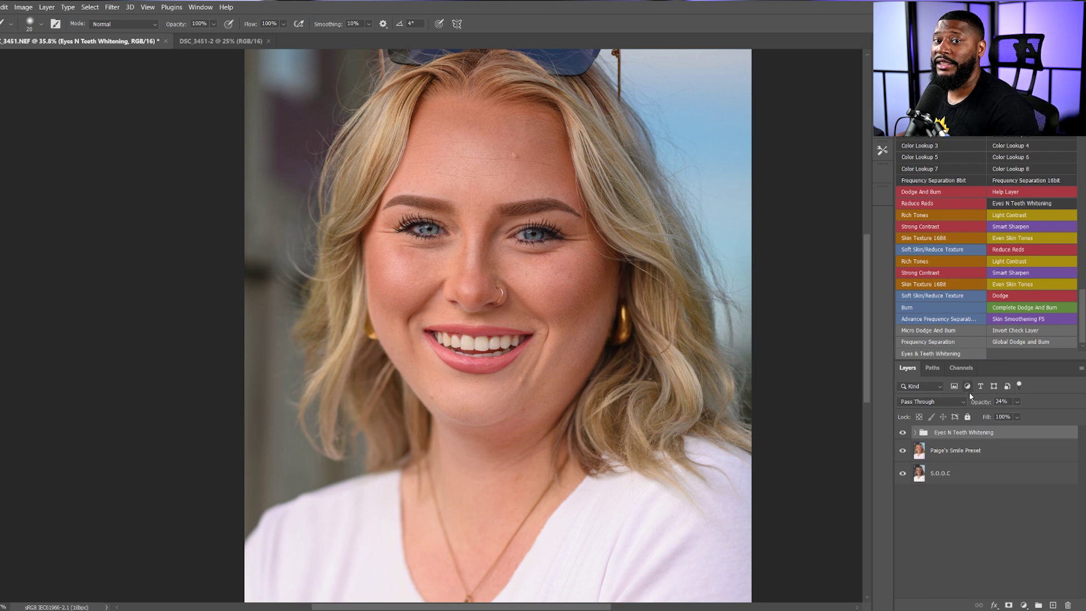
{"action": "left_click_drag", "start_coordinate": [976, 403], "coordinate": [978, 404]}
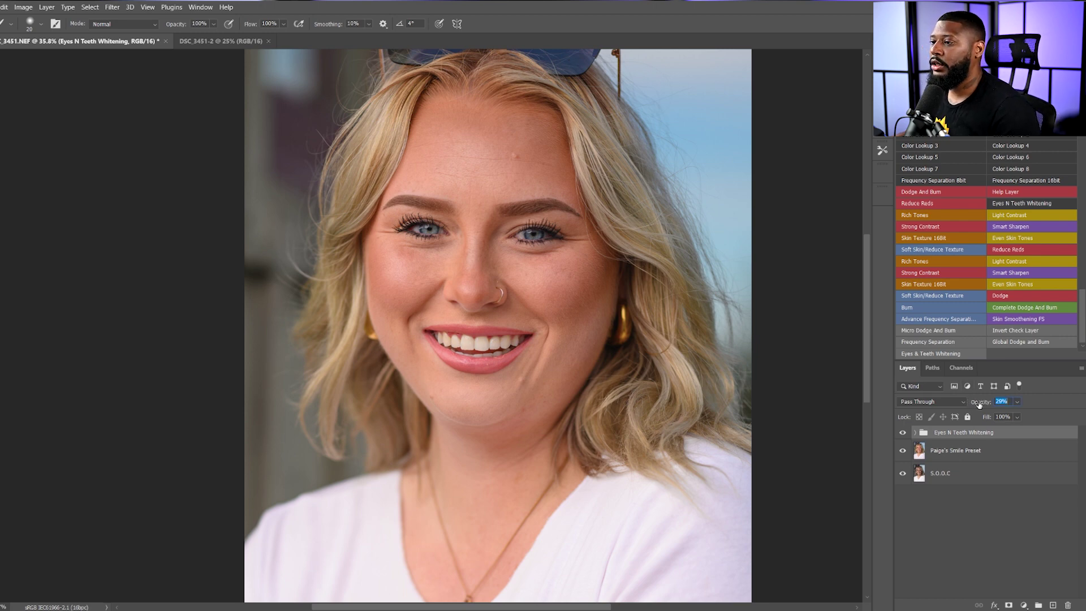
{"action": "key", "text": "Return"}
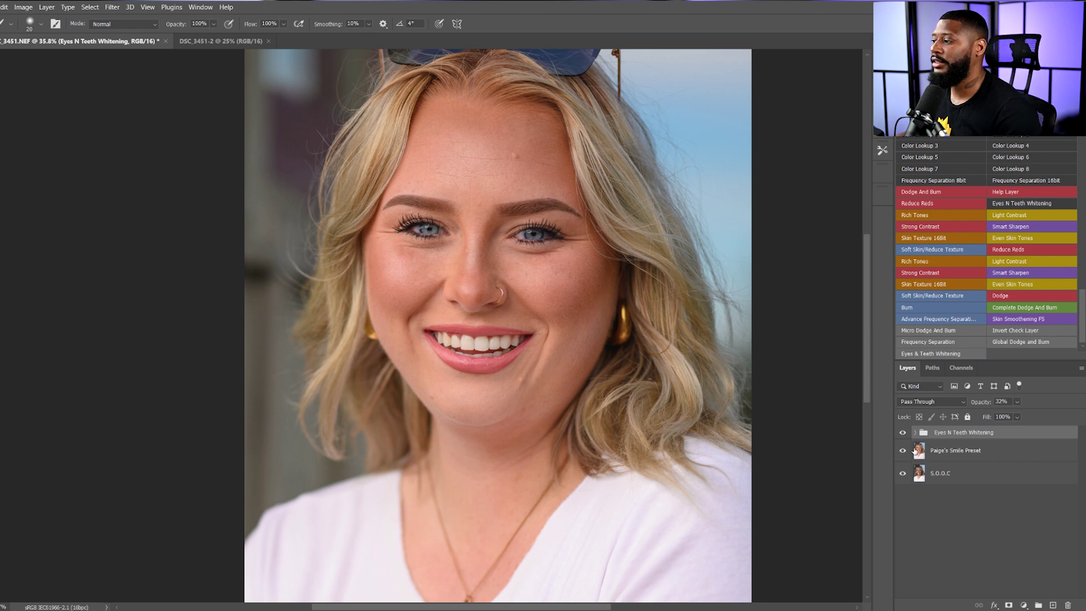
Compare before and after, nudging the group's opacity up to 38%
{"action": "left_click", "coordinate": [903, 433]}
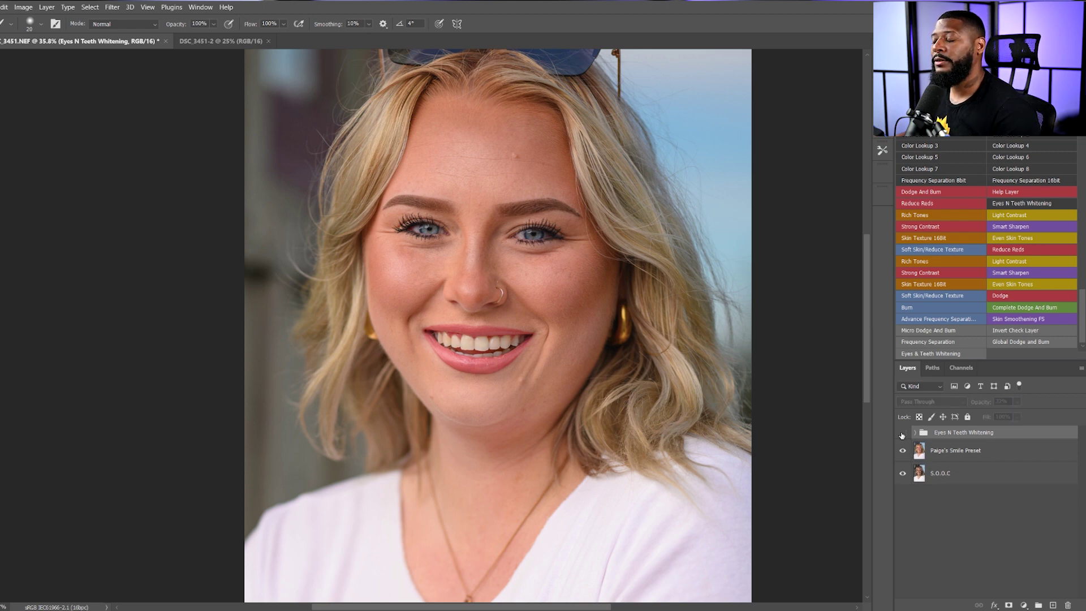
{"action": "left_click", "coordinate": [902, 433]}
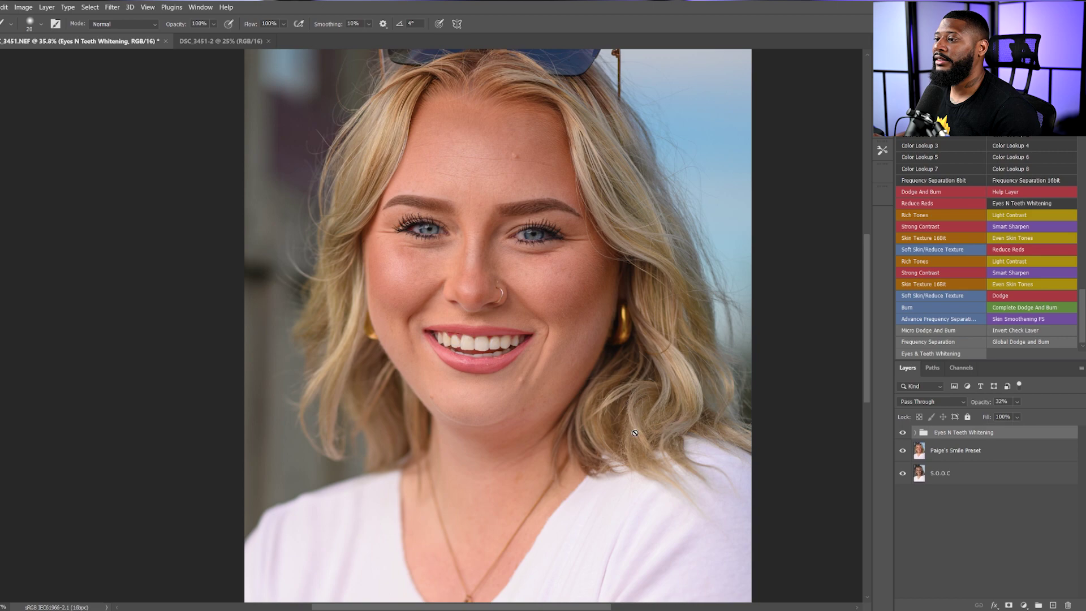
{"action": "scroll", "coordinate": [493, 360], "scroll_direction": "up", "scroll_amount": 5}
{"action": "scroll", "coordinate": [533, 225], "scroll_direction": "down", "scroll_amount": 3}
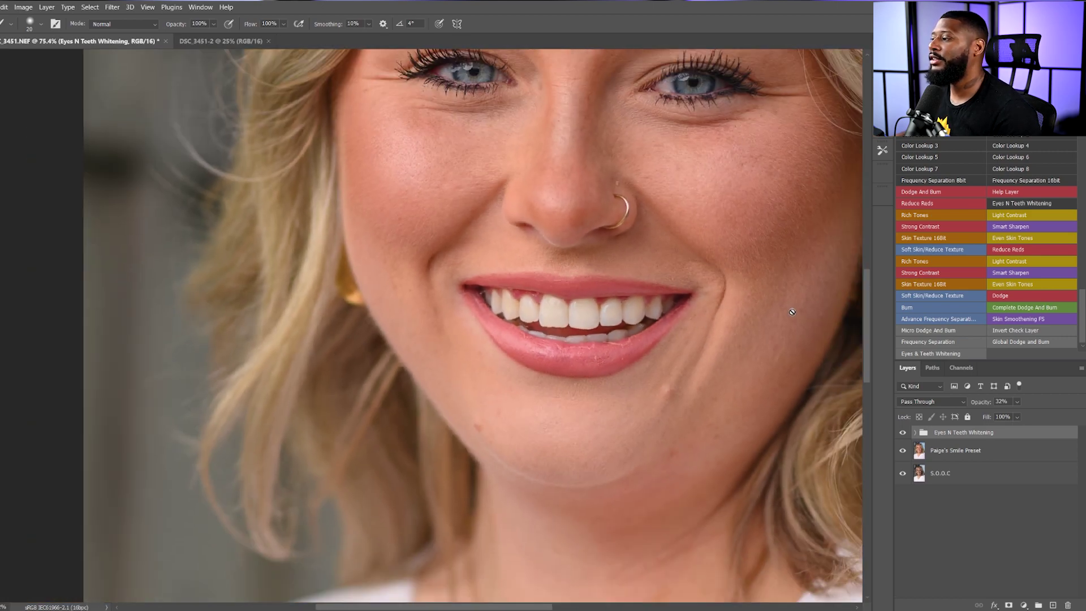
{"action": "left_click_drag", "start_coordinate": [974, 402], "coordinate": [978, 402]}
{"action": "scroll", "coordinate": [606, 256], "scroll_direction": "down", "scroll_amount": 4}
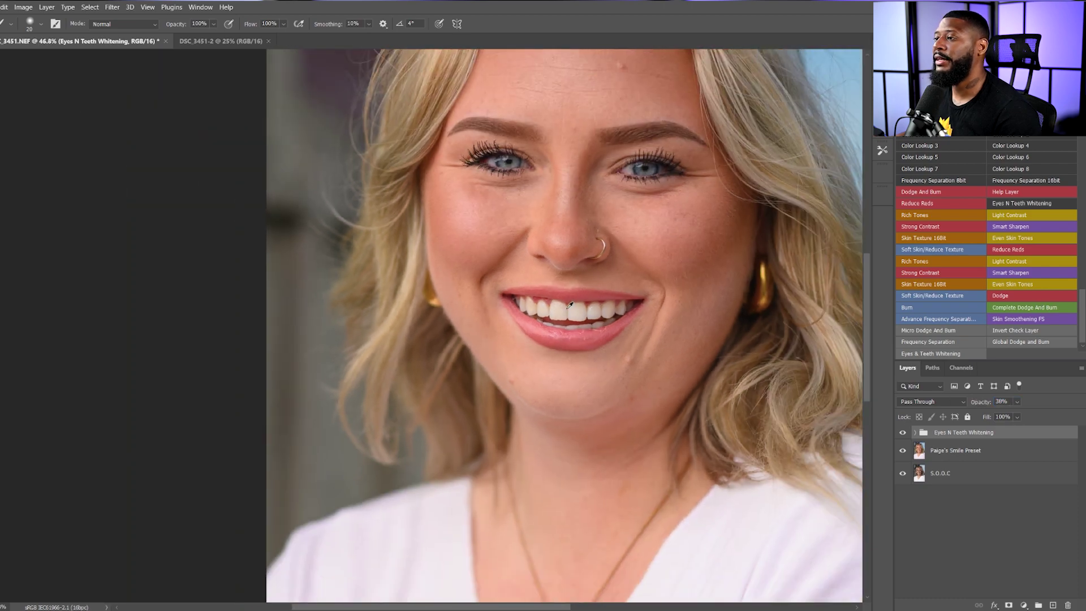
{"action": "left_click", "coordinate": [902, 432]}
{"action": "left_click", "coordinate": [902, 432]}
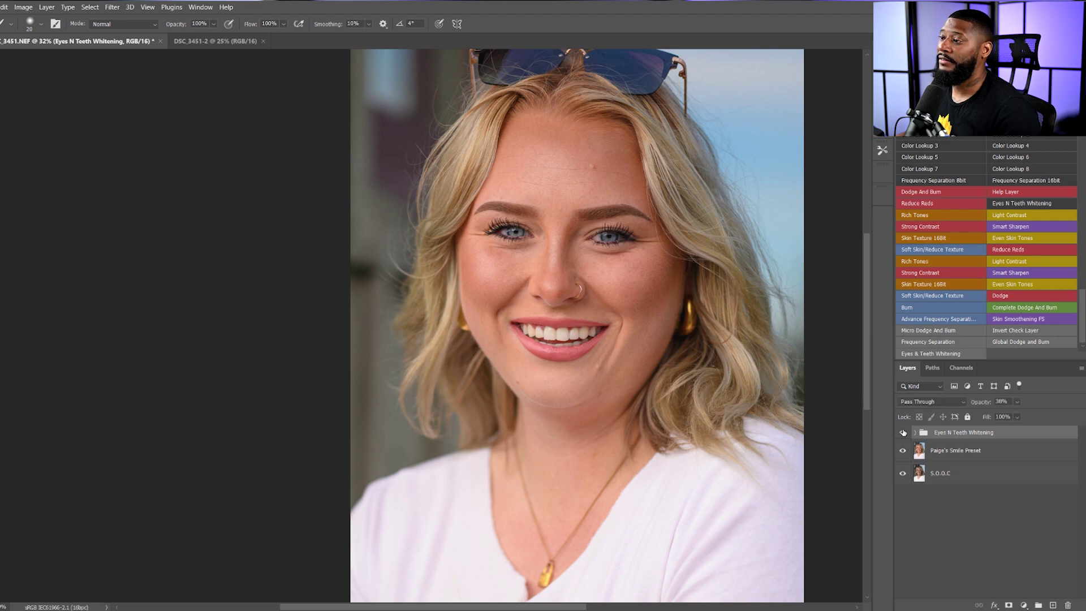
Rename the whitening group 'Teeth' and apply the Eyes & Teeth Whitening action again above it
{"action": "double_click", "coordinate": [971, 432]}
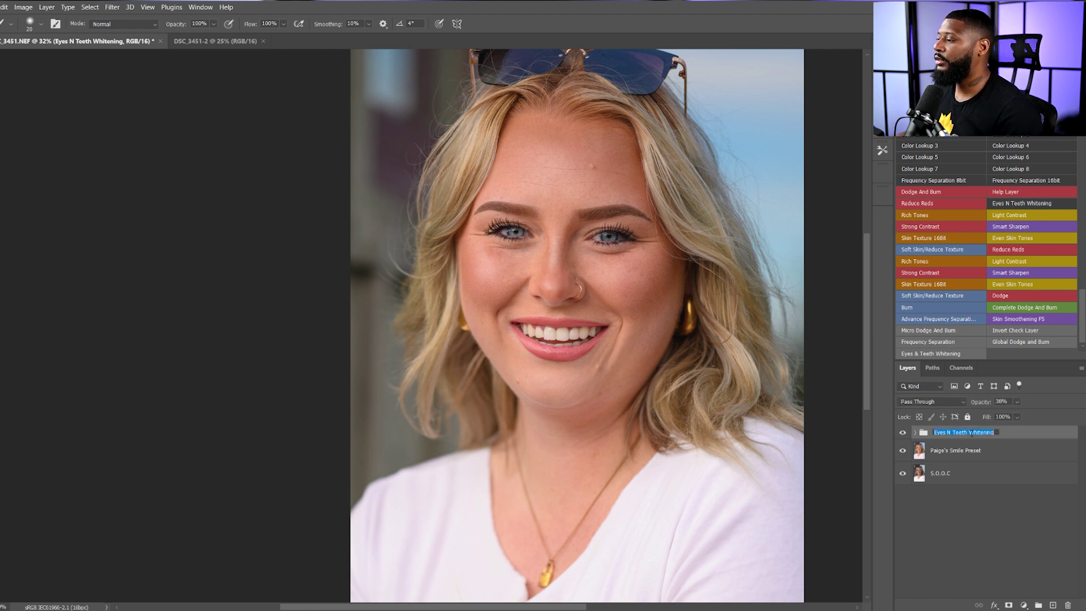
{"action": "key", "text": "BackSpace"}
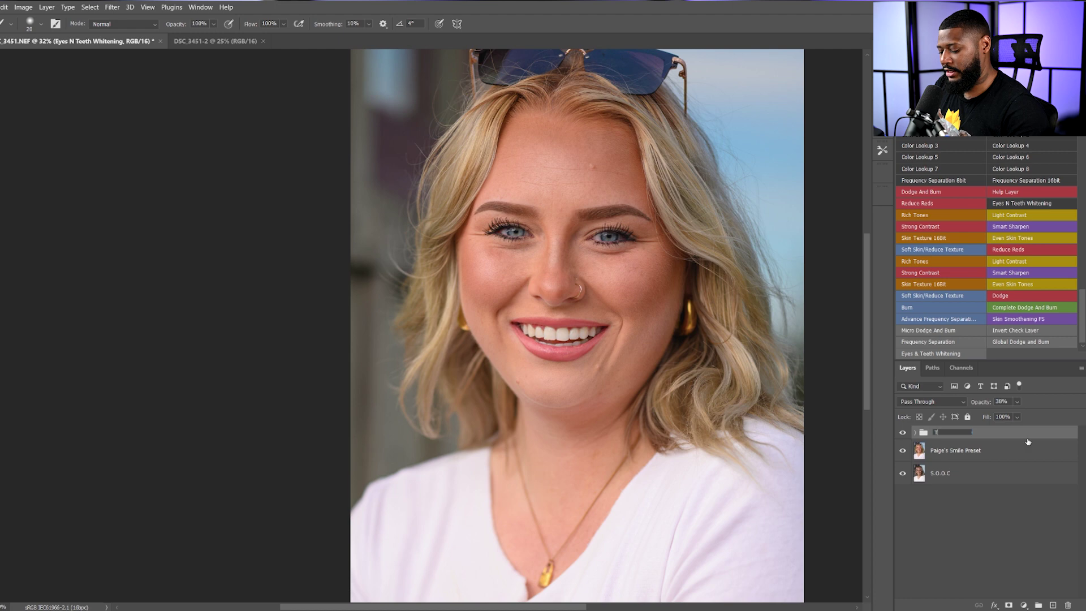
{"action": "left_click", "coordinate": [998, 526]}
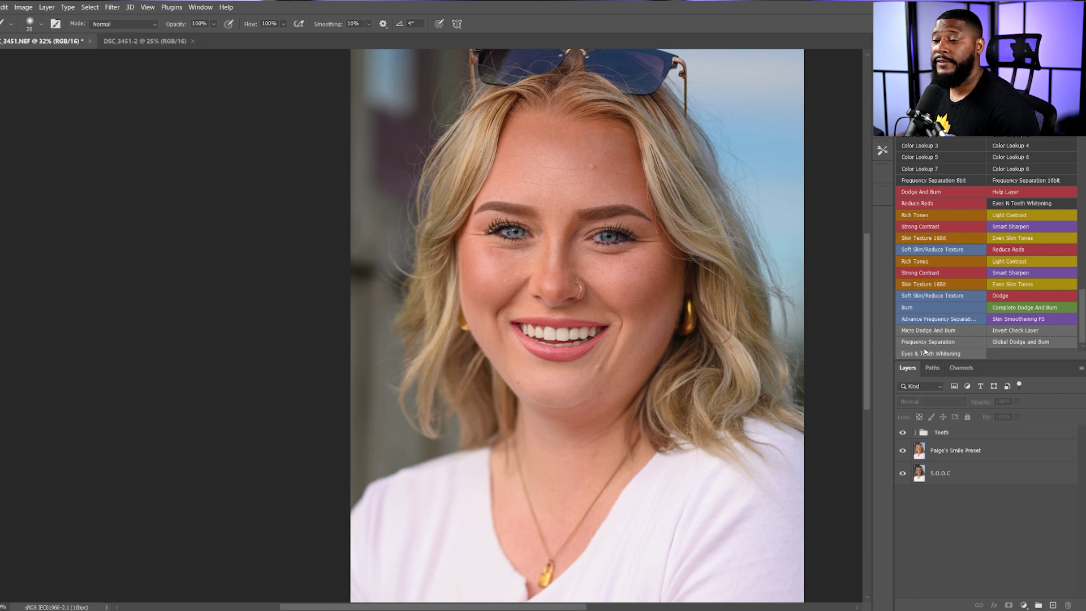
{"action": "left_click", "coordinate": [960, 432]}
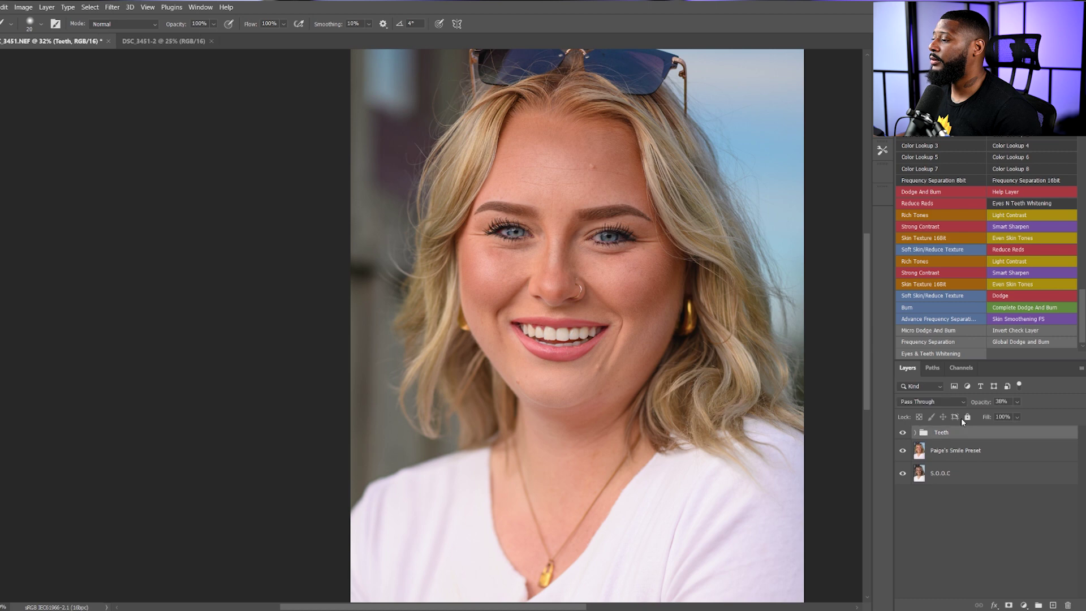
{"action": "left_click", "coordinate": [923, 354]}
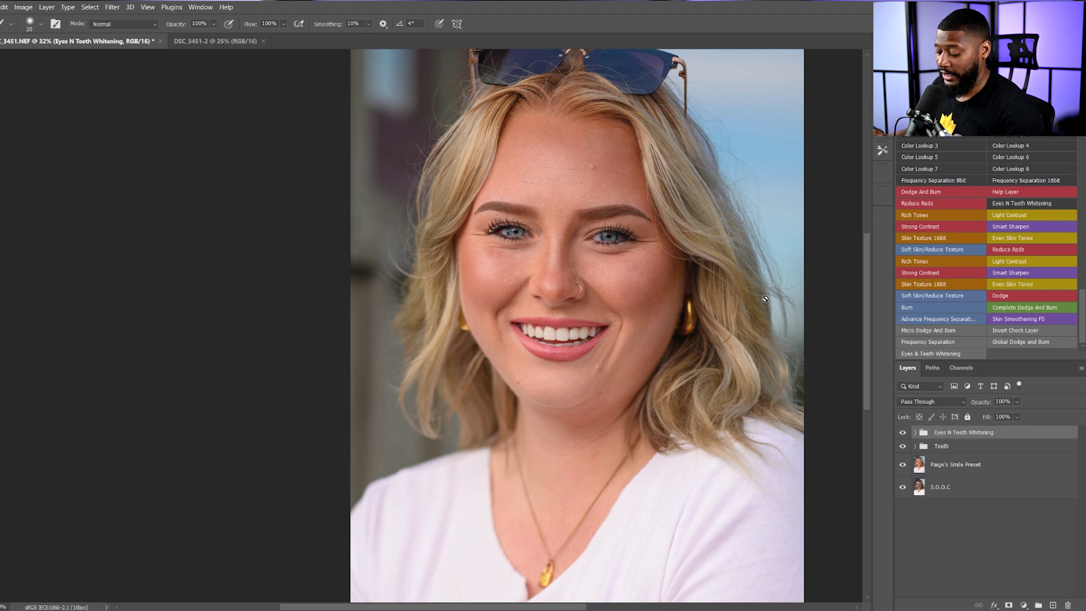
Zoom in, expand the new whitening group and select its Photo Filter 2 mask
{"action": "scroll", "coordinate": [498, 355], "scroll_direction": "up", "scroll_amount": 3}
{"action": "scroll", "coordinate": [533, 163], "scroll_direction": "up", "scroll_amount": 3}
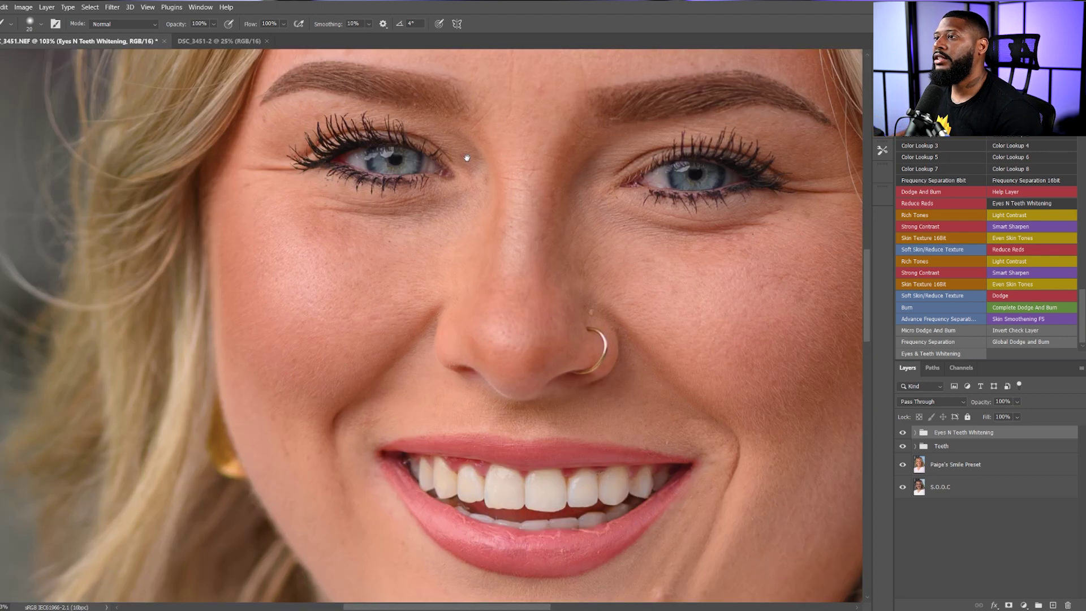
{"action": "left_click", "coordinate": [915, 432]}
{"action": "left_click", "coordinate": [955, 498]}
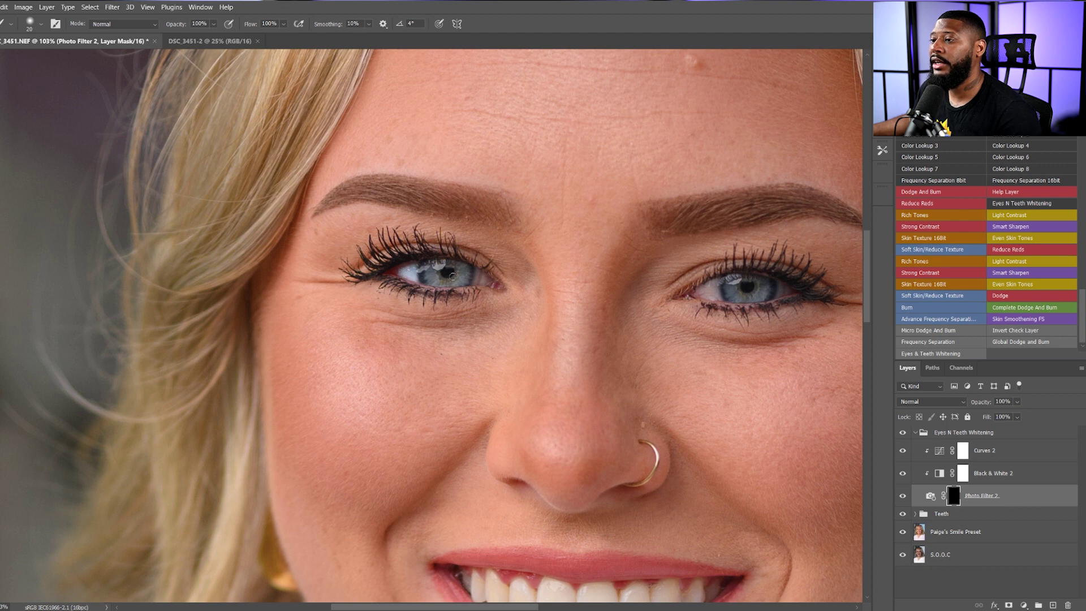
Paint white over the whites of both eyes, then zoom out and recentre the portrait
{"action": "mouse_move", "coordinate": [481, 281]}
{"action": "left_mouse_down"}
{"action": "mouse_move", "coordinate": [490, 280]}
{"action": "mouse_move", "coordinate": [424, 273]}
{"action": "left_mouse_up"}
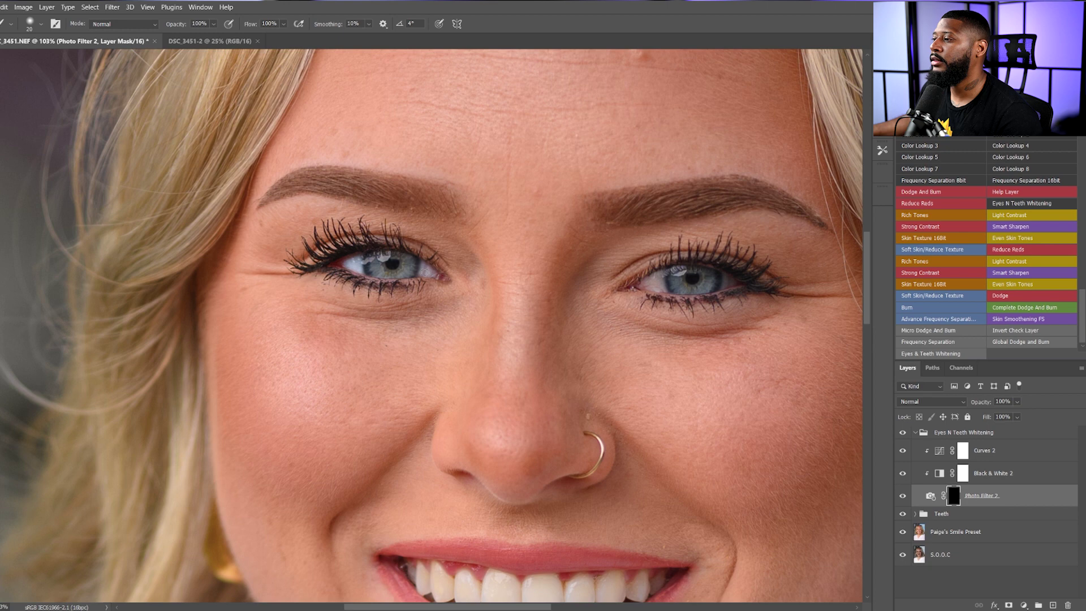
{"action": "left_click_drag", "start_coordinate": [657, 279], "coordinate": [650, 286]}
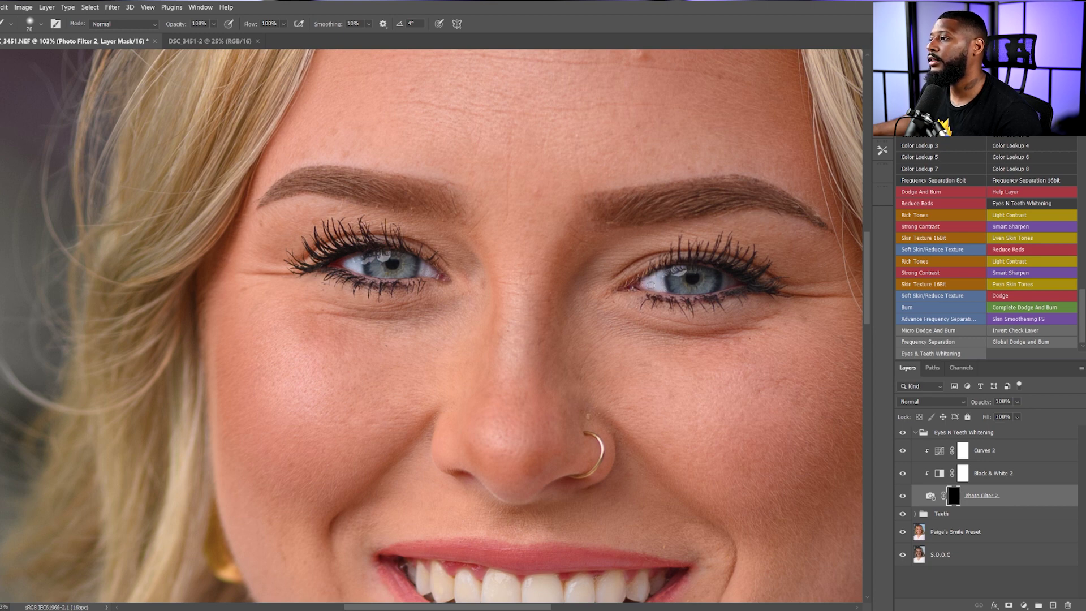
{"action": "left_click_drag", "start_coordinate": [729, 288], "coordinate": [729, 279]}
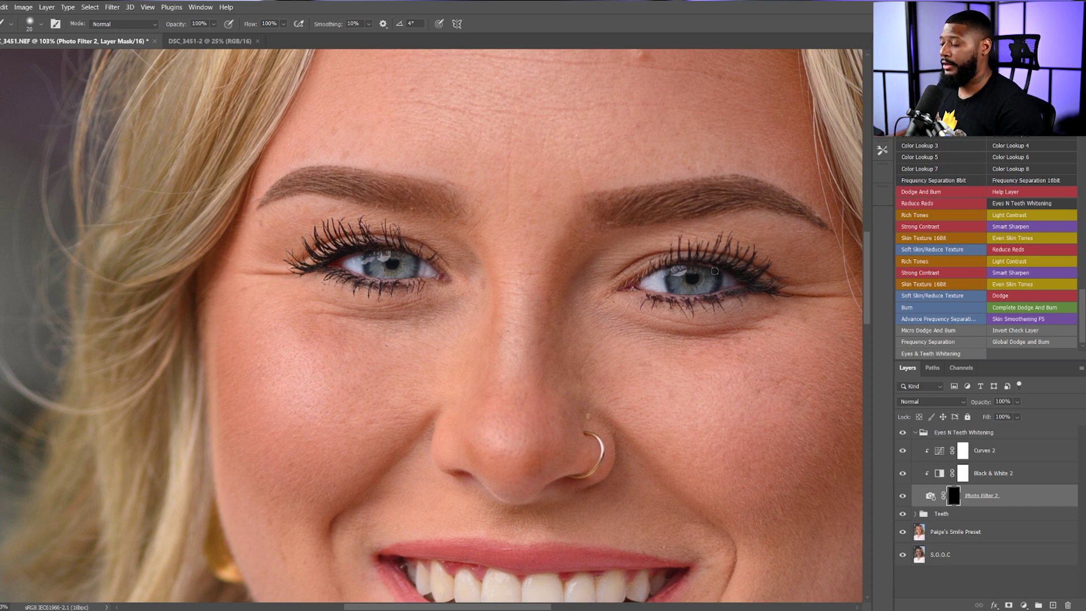
{"action": "scroll", "coordinate": [594, 295], "scroll_direction": "down", "scroll_amount": 3}
{"action": "scroll", "coordinate": [588, 296], "scroll_direction": "down", "scroll_amount": 3}
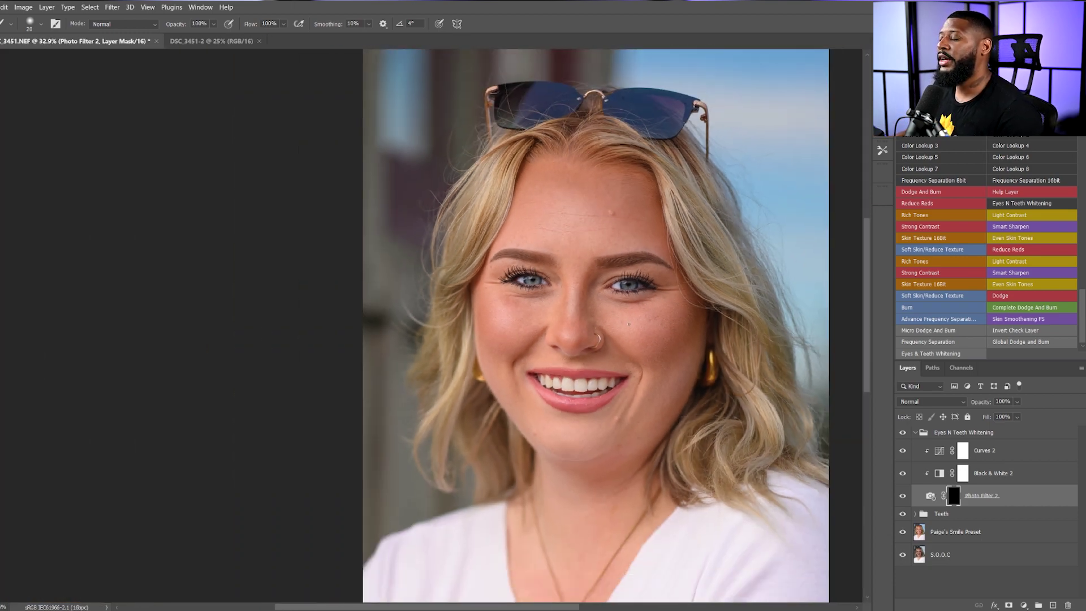
{"action": "left_click_drag", "start_coordinate": [612, 356], "coordinate": [581, 341]}
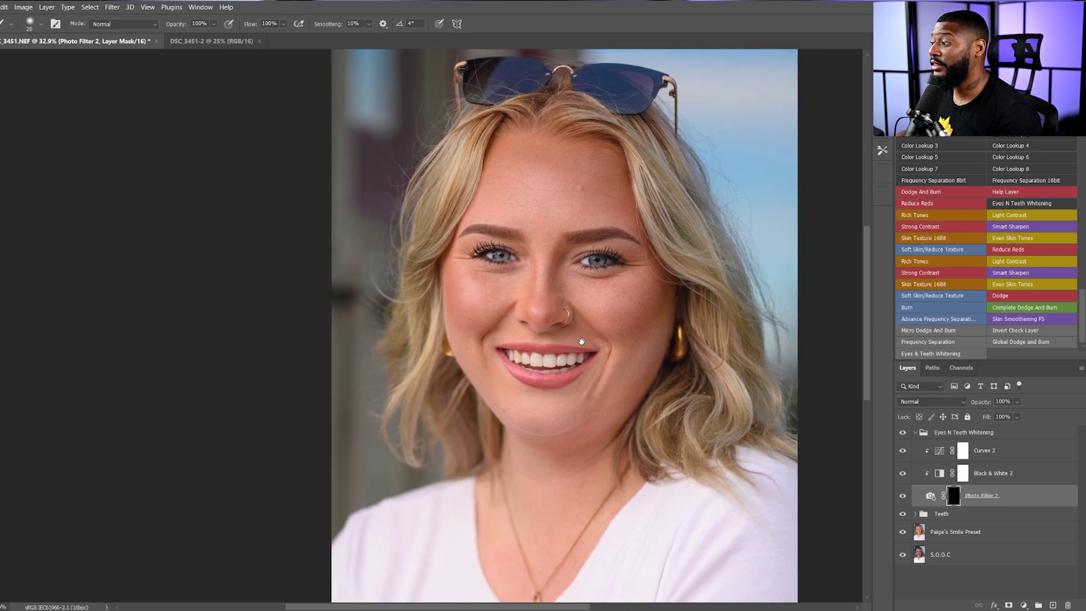
Collapse the eyes whitening group and set its opacity to 49%
{"action": "left_click", "coordinate": [915, 433]}
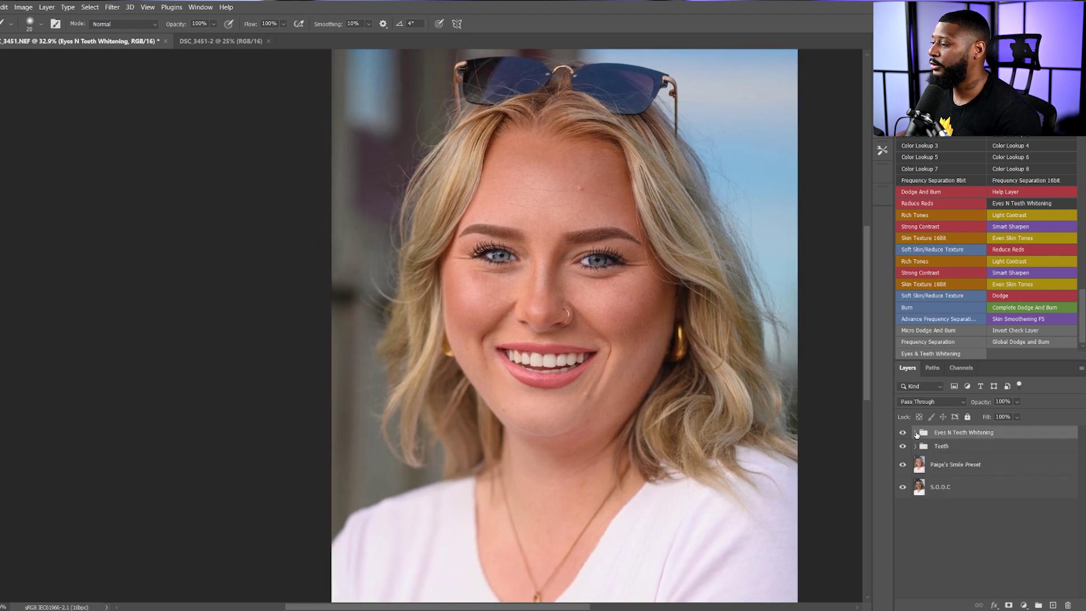
{"action": "mouse_move", "coordinate": [985, 405]}
{"action": "left_mouse_down"}
{"action": "mouse_move", "coordinate": [957, 400]}
{"action": "mouse_move", "coordinate": [979, 405]}
{"action": "left_mouse_up"}
{"action": "key", "text": "Return"}
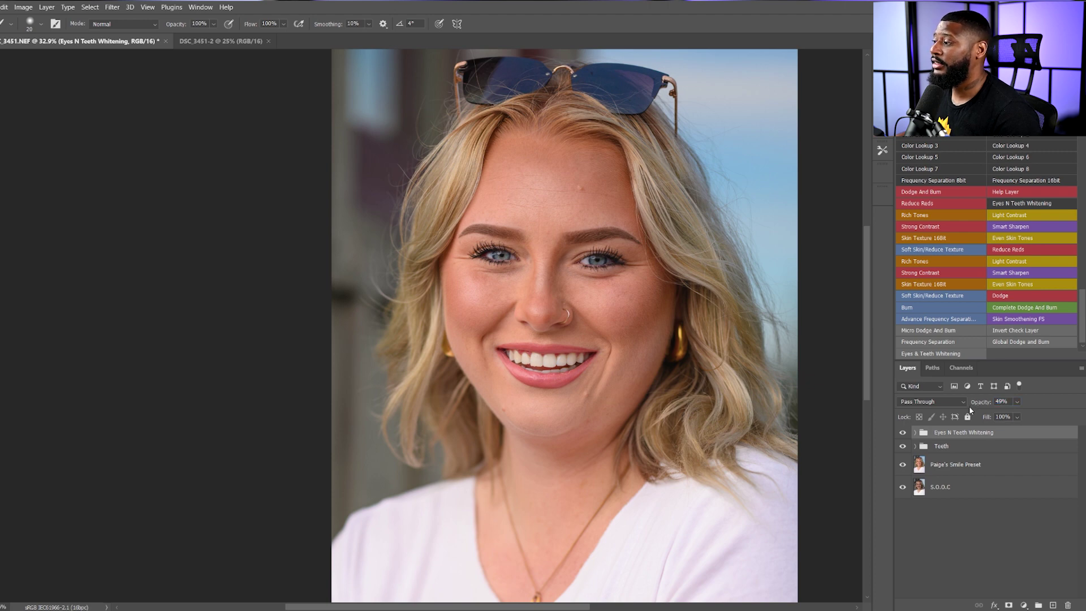
Toggle the group's visibility twice to compare before and after, recentring the face
{"action": "left_click", "coordinate": [903, 433]}
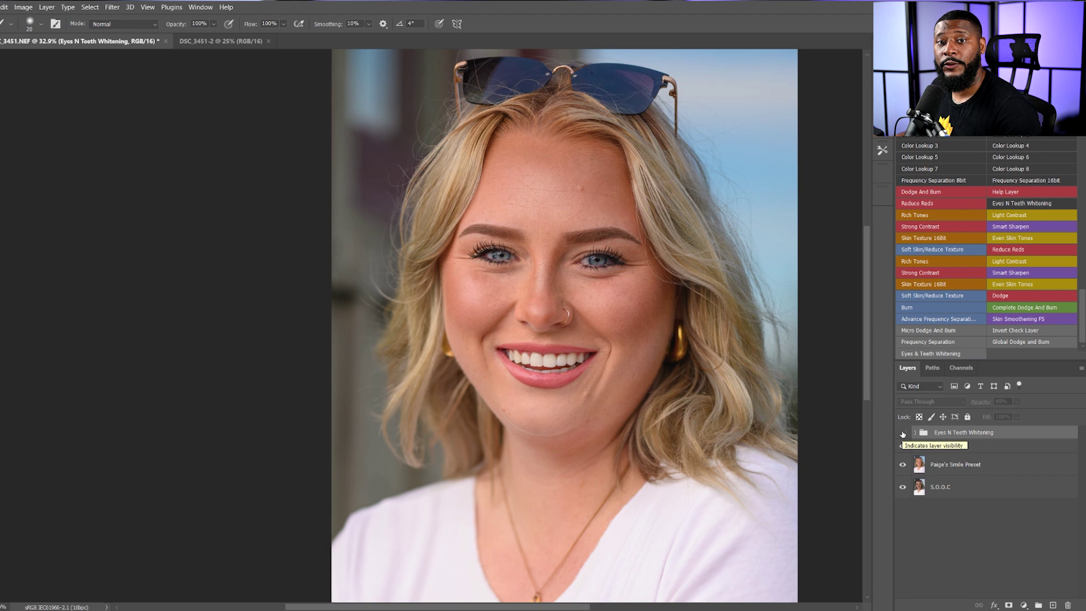
{"action": "left_click", "coordinate": [903, 433]}
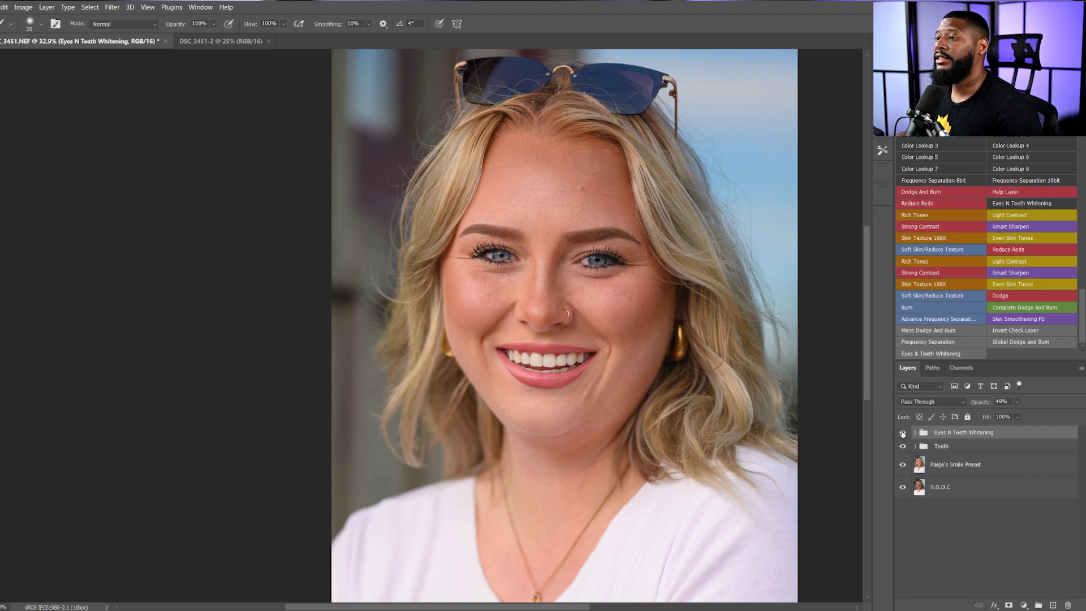
{"action": "left_click", "coordinate": [902, 433]}
{"action": "left_click", "coordinate": [903, 433]}
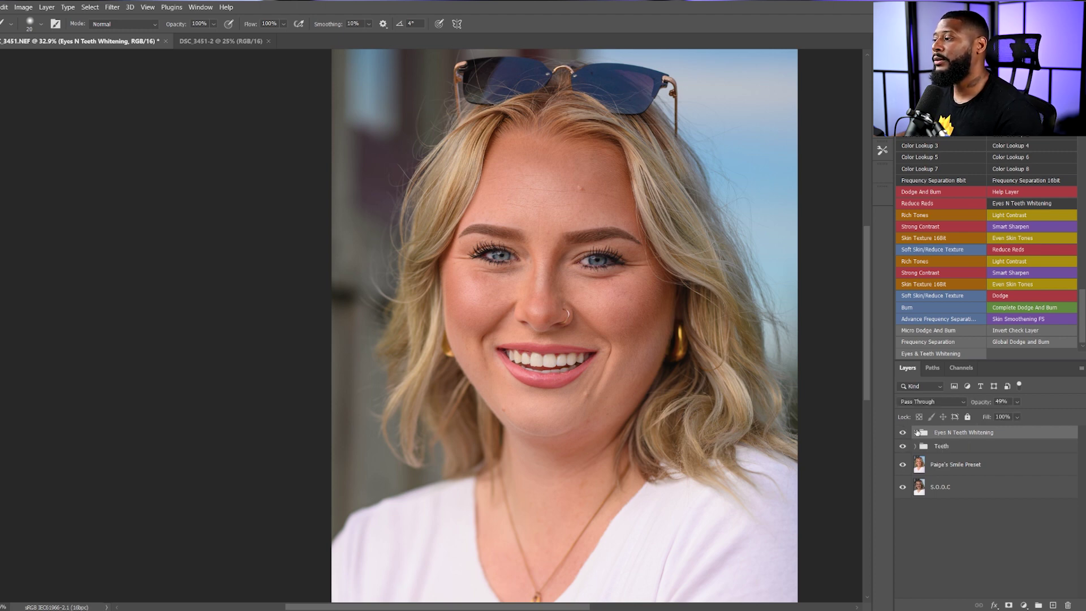
{"action": "scroll", "coordinate": [646, 329], "scroll_direction": "up", "scroll_amount": 5}
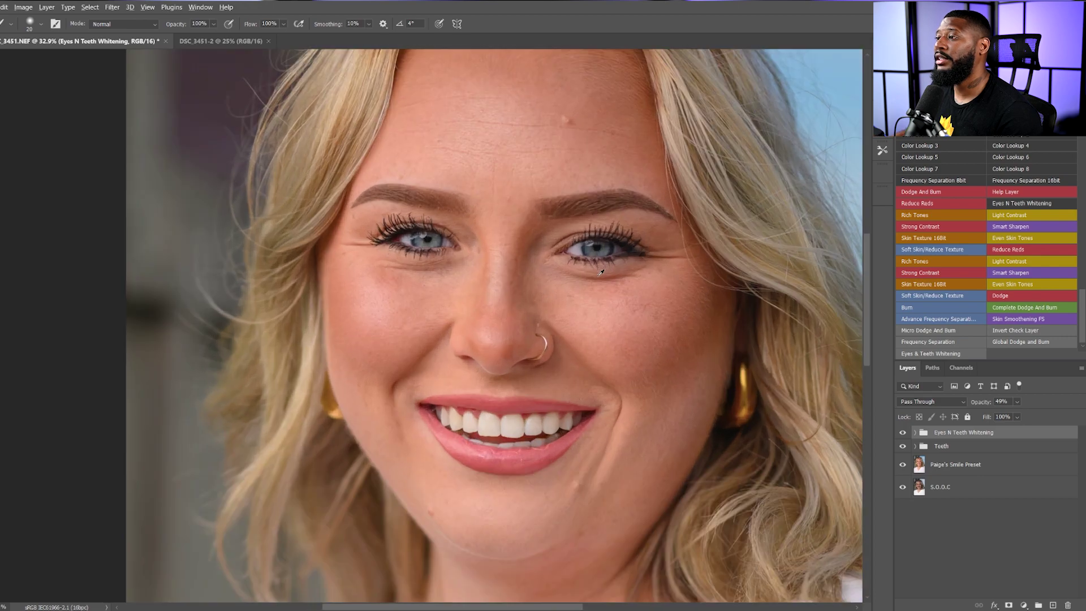
{"action": "left_click_drag", "start_coordinate": [579, 328], "coordinate": [620, 290]}
{"action": "scroll", "coordinate": [641, 311], "scroll_direction": "down", "scroll_amount": 1}
{"action": "scroll", "coordinate": [641, 310], "scroll_direction": "down", "scroll_amount": 3}
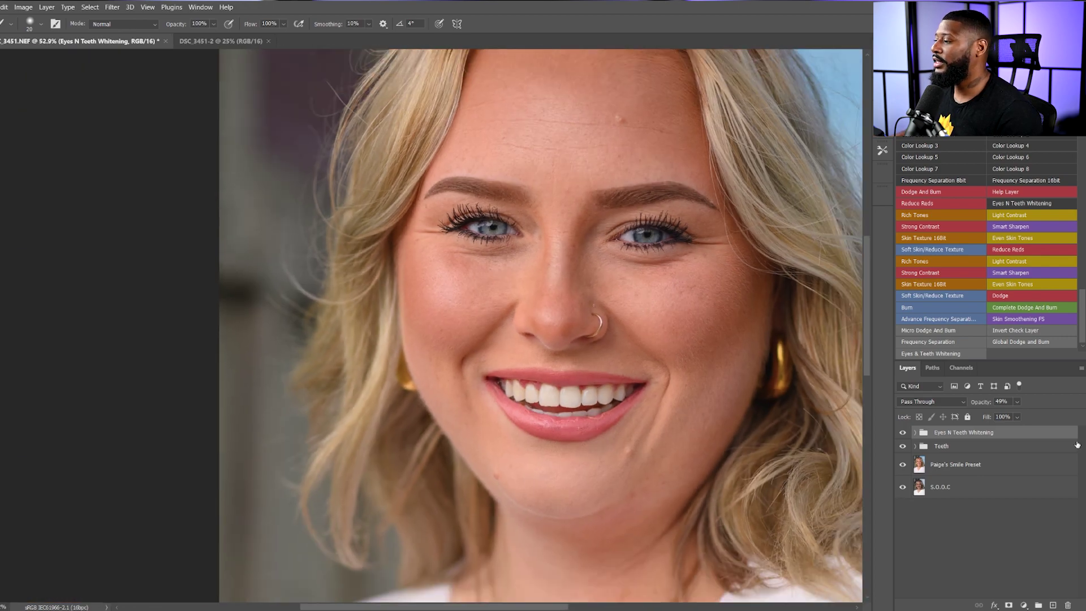
Stamp all visible edits into Layer 1, hide both whitening groups, and toggle Layer 1 to compare
{"action": "key", "text": "ctrl+shift+alt+e"}
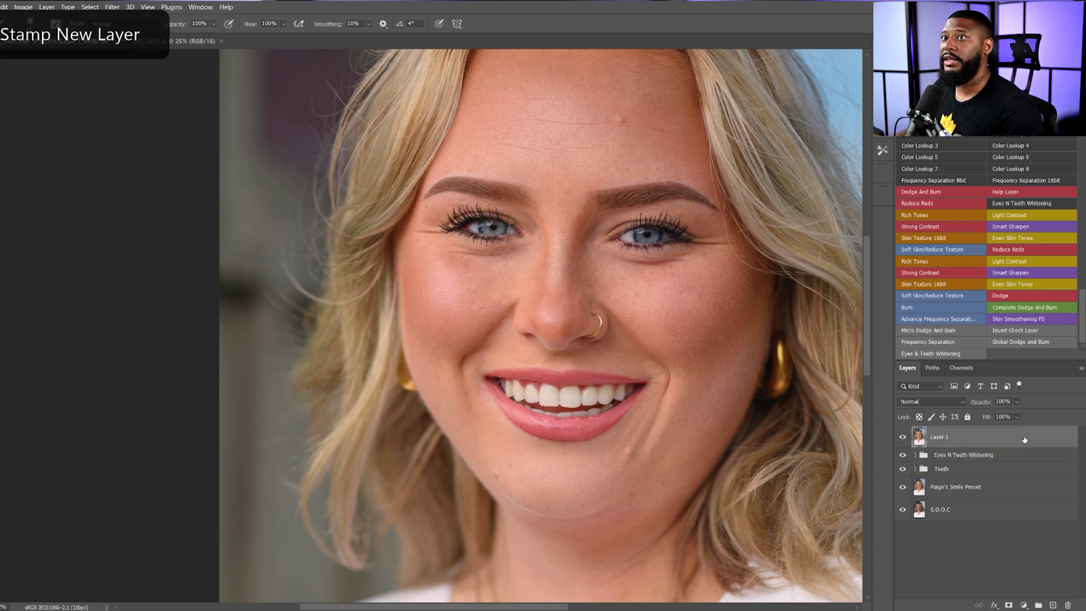
{"action": "left_click_drag", "start_coordinate": [902, 455], "coordinate": [902, 469]}
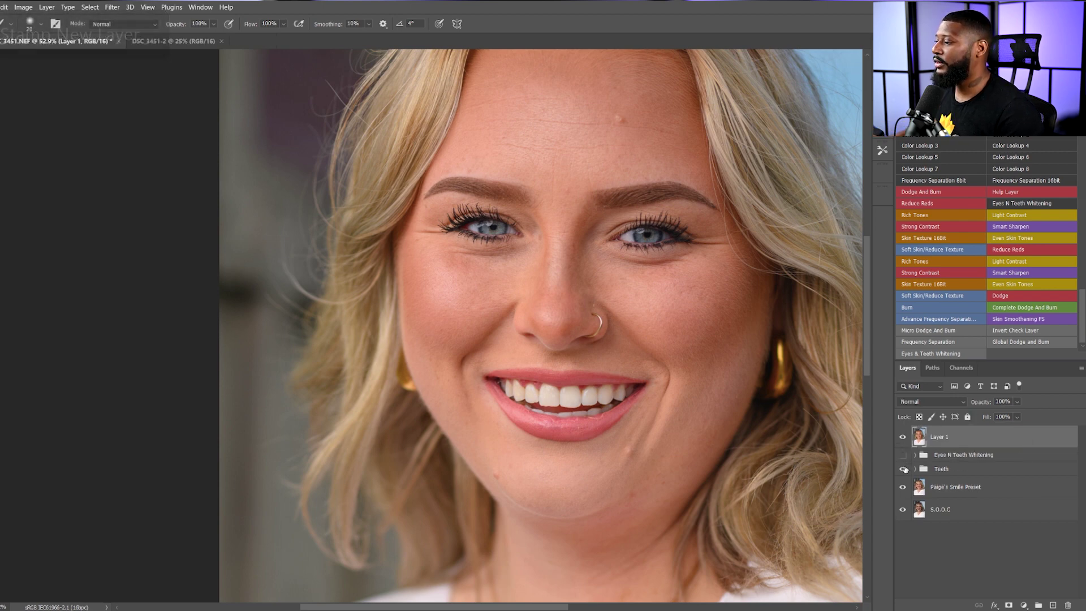
{"action": "left_click", "coordinate": [903, 438]}
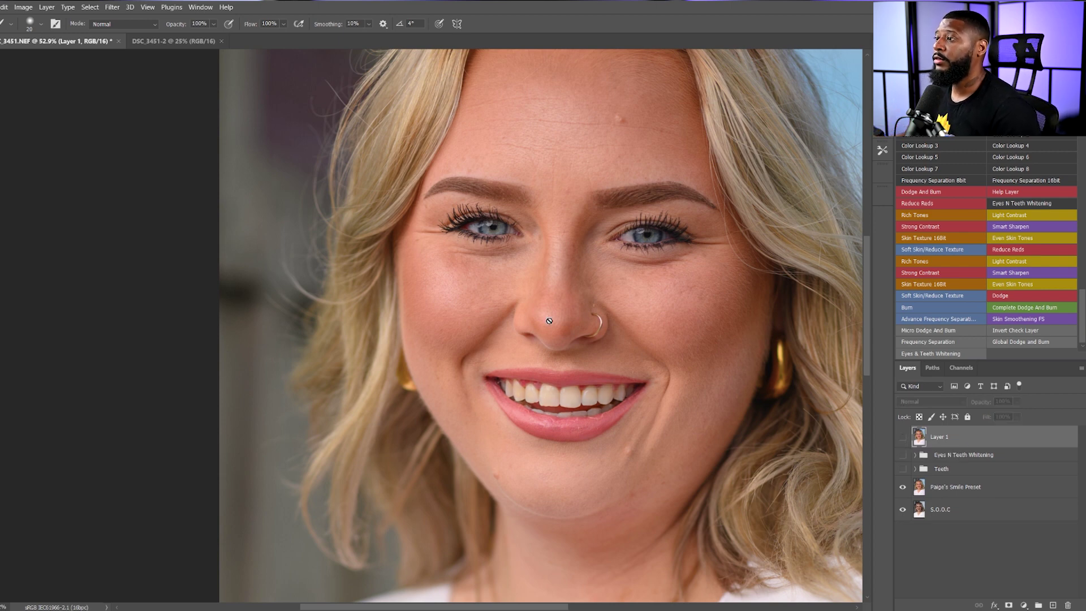
{"action": "scroll", "coordinate": [475, 251], "scroll_direction": "down", "scroll_amount": 2}
{"action": "scroll", "coordinate": [475, 252], "scroll_direction": "down", "scroll_amount": 2}
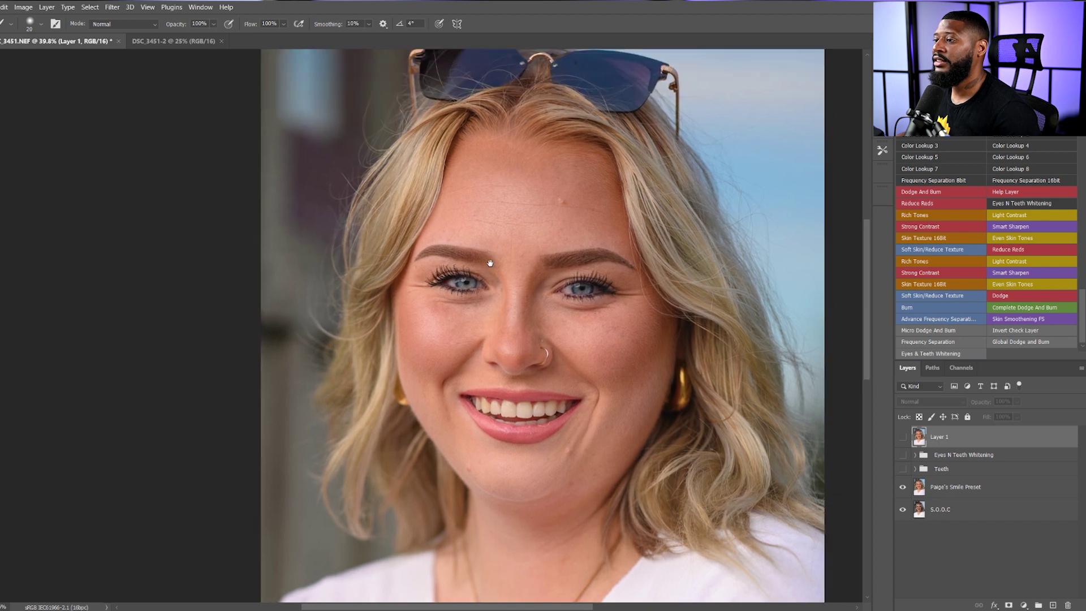
{"action": "left_click", "coordinate": [903, 439]}
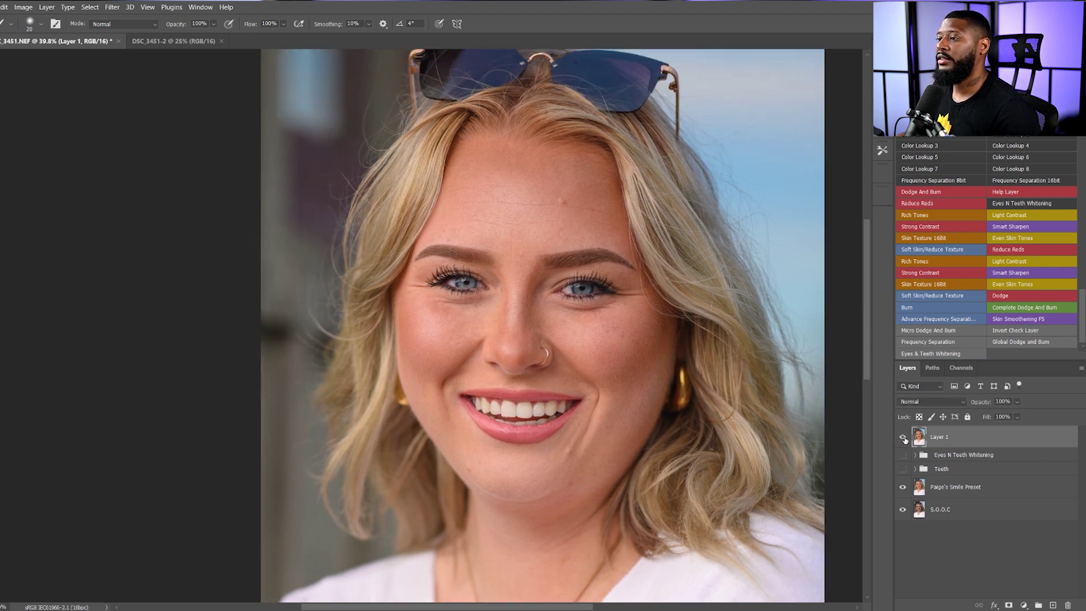
{"action": "left_click", "coordinate": [903, 438]}
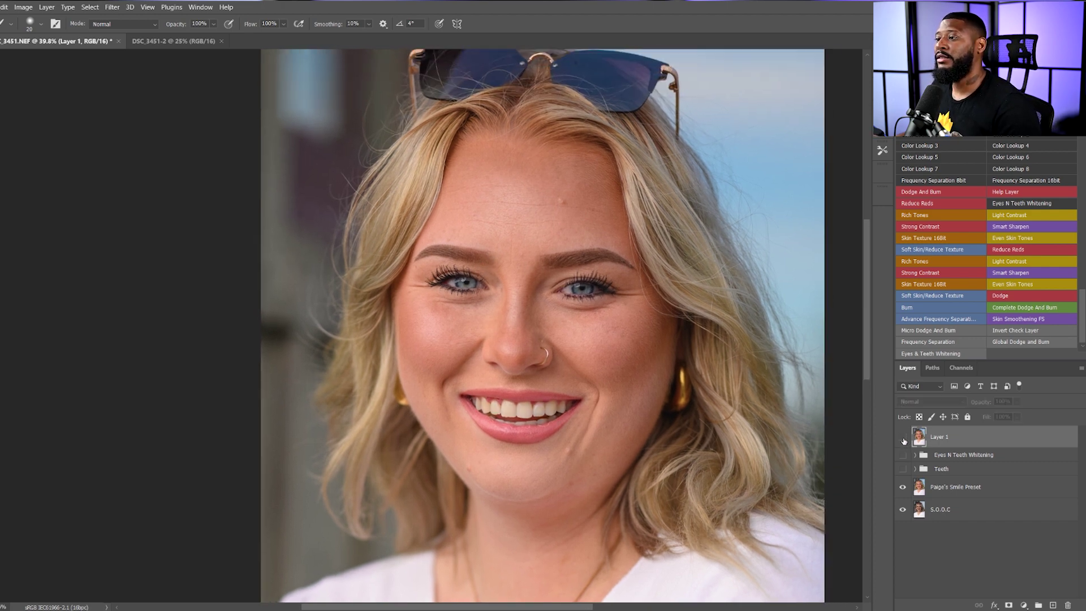